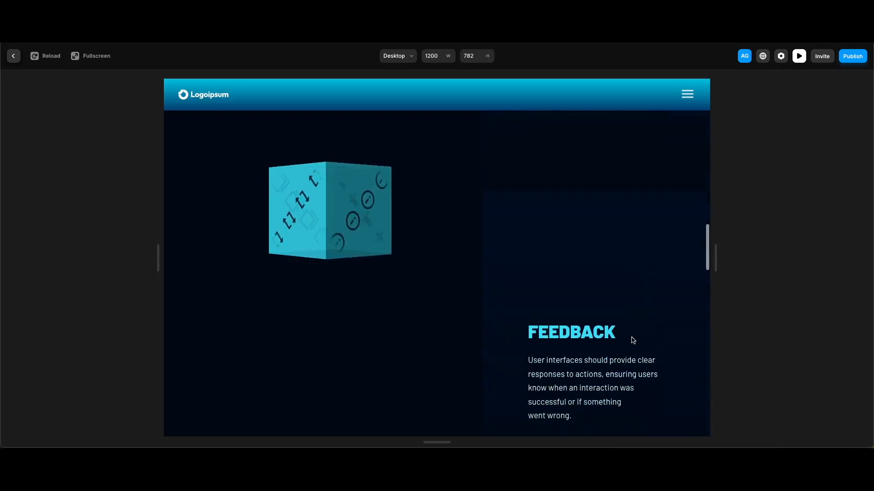
Review the preview's cube animation from the Feedback section through Hierarchy, and return to the page top.
scroll(633, 340, "down", 4)
scroll(633, 340, "down", 5)
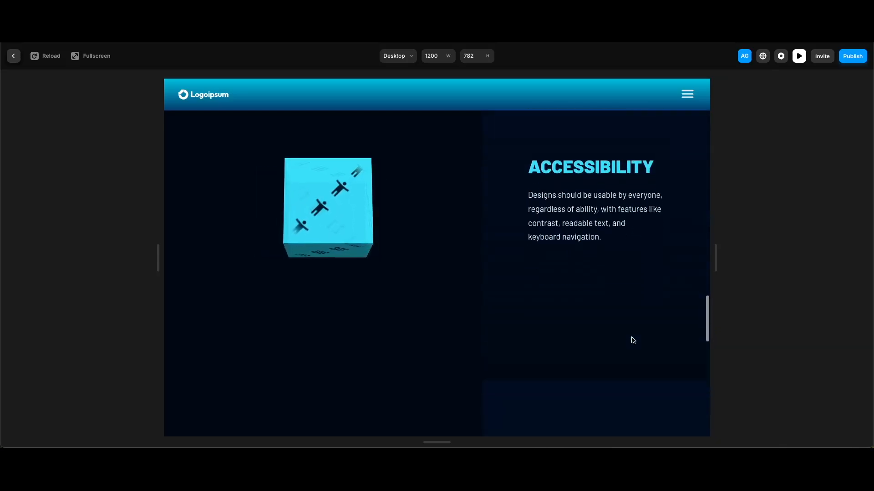
scroll(632, 340, "down", 5)
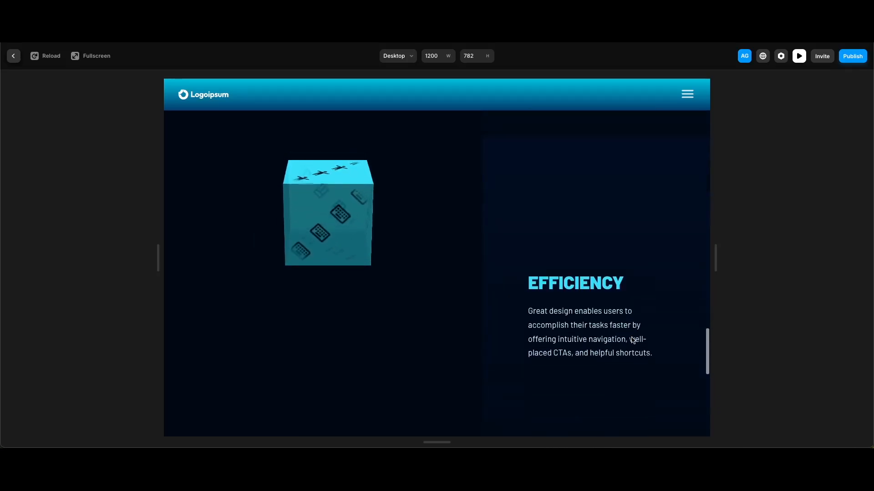
scroll(632, 341, "down", 4)
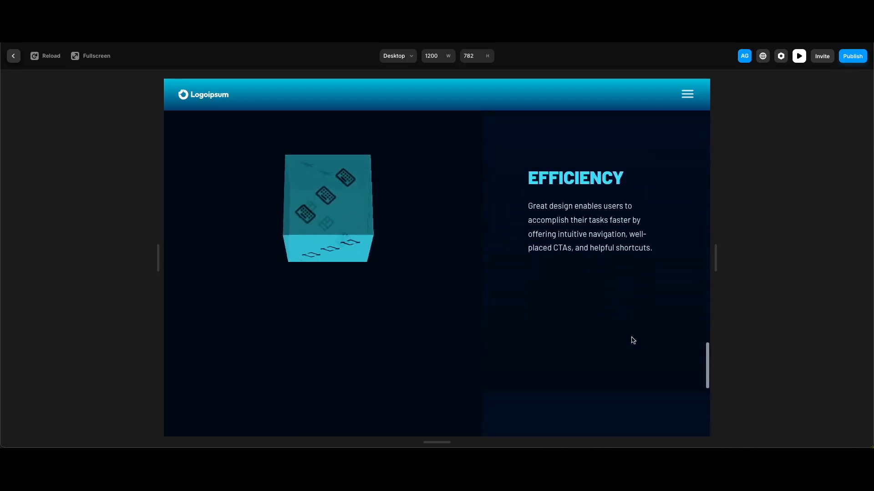
scroll(633, 341, "down", 3)
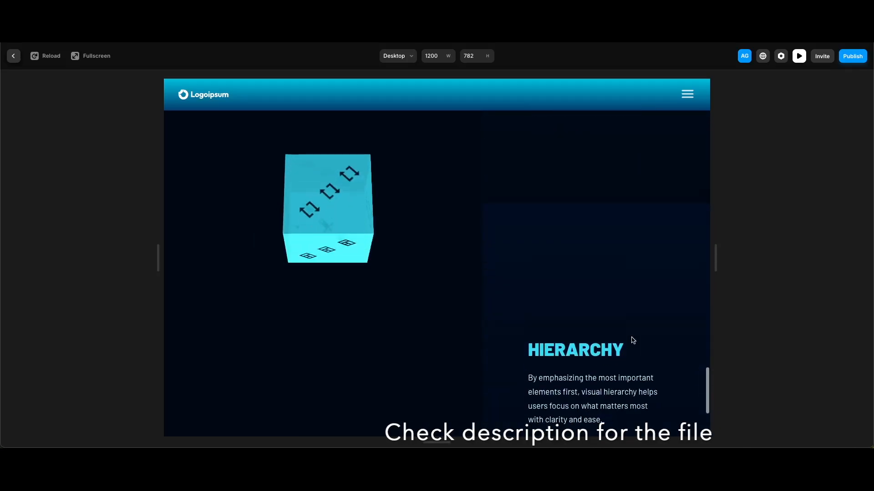
scroll(632, 340, "down", 3)
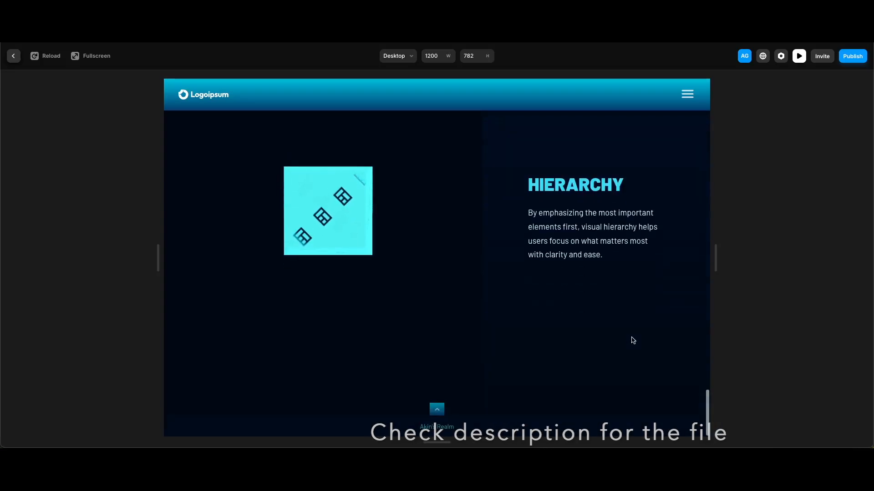
left_click(436, 409)
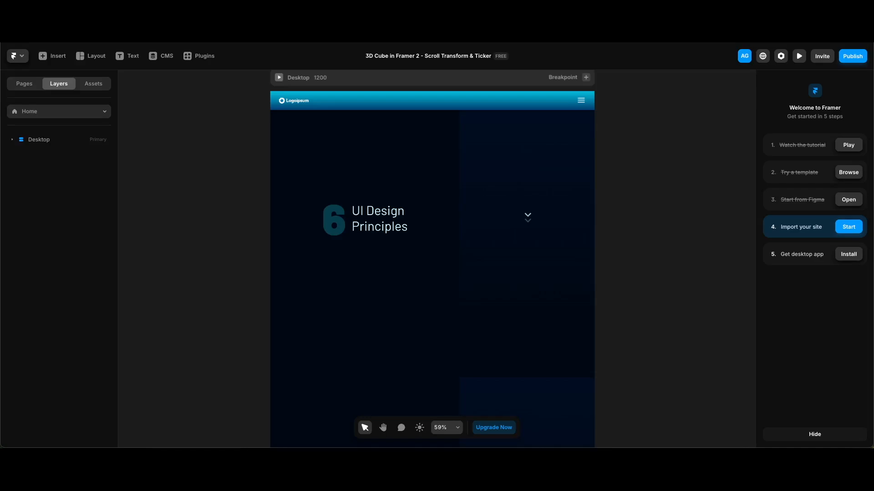
Add a square frame to the Desktop page between Logo & Nav and the Hero Section, and rename it Side.
scroll(699, 231, "down", 1)
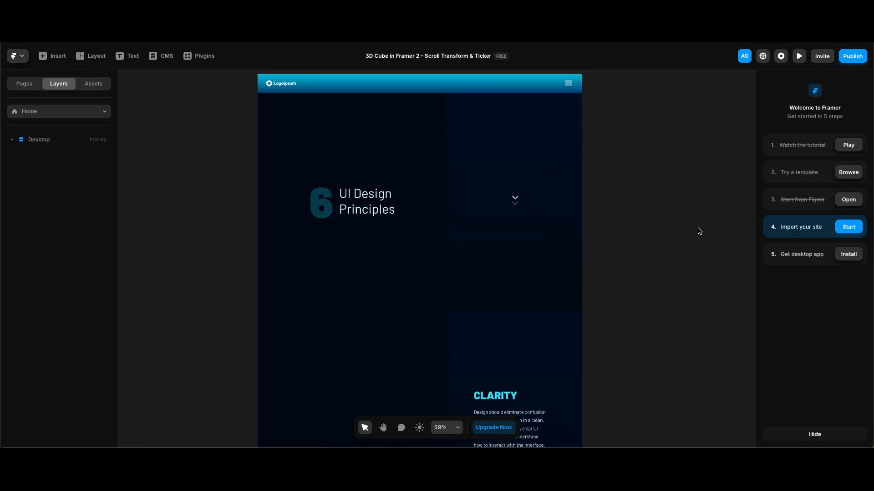
key("f")
left_click(376, 337)
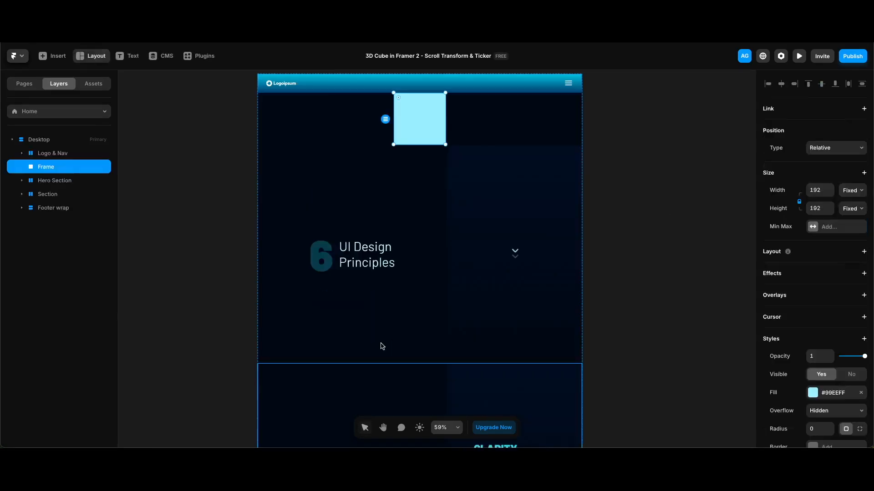
double_click(60, 166)
type("Side")
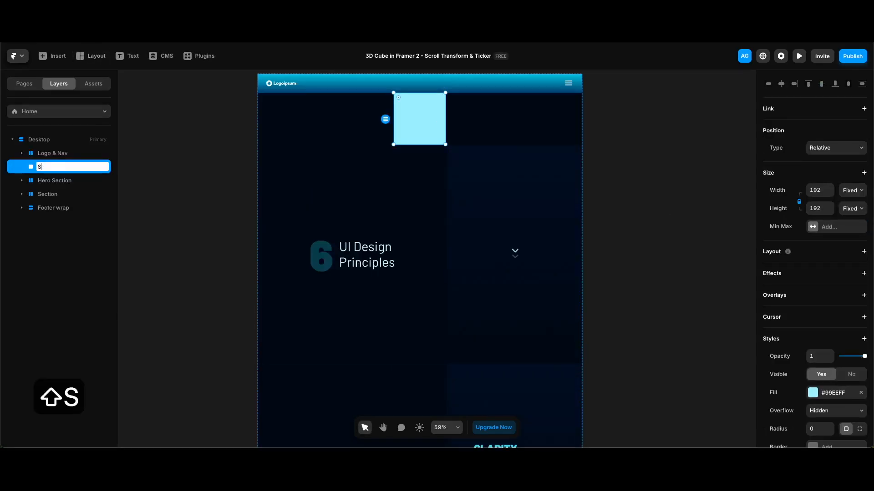
key("Return")
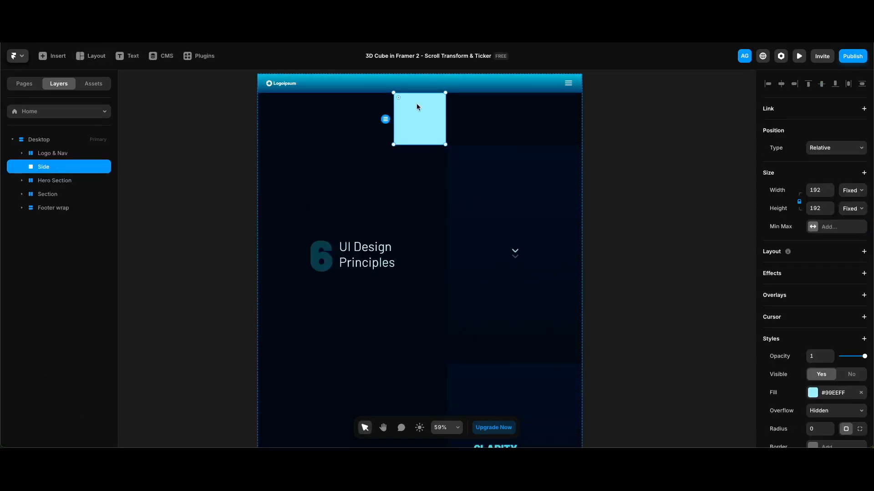
Move the Side frame below the Hero Section and set its linked width and height to 180.
key("Down")
left_click(824, 193)
type("180")
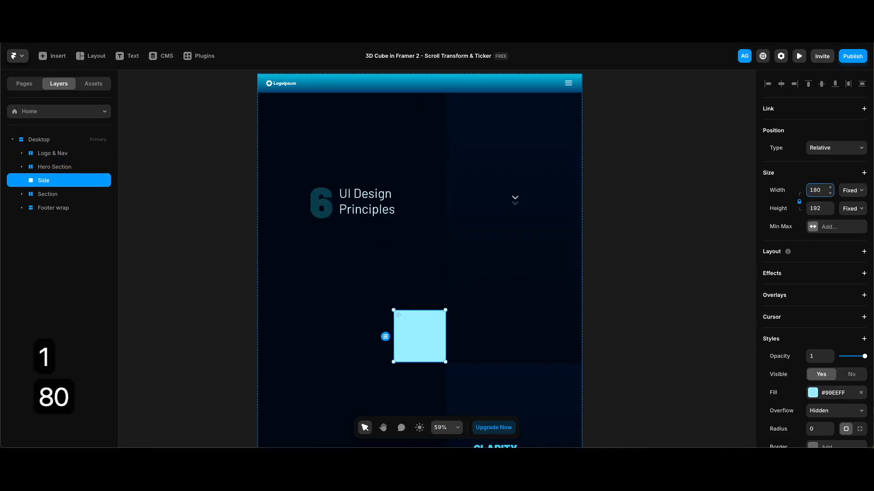
key("Return")
Add a 50% Brightness filter to the Side frame and set its fill to the Turquoise colour style.
scroll(833, 273, "down", 3)
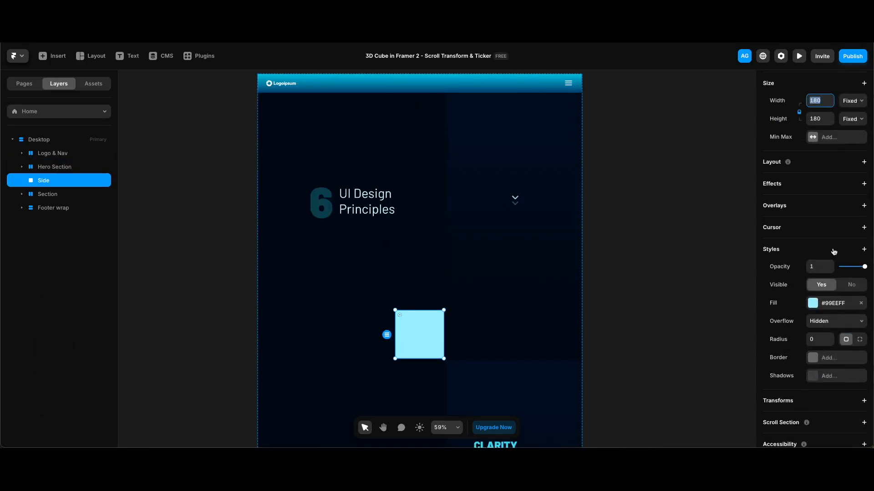
left_click(833, 250)
mouse_move(788, 305)
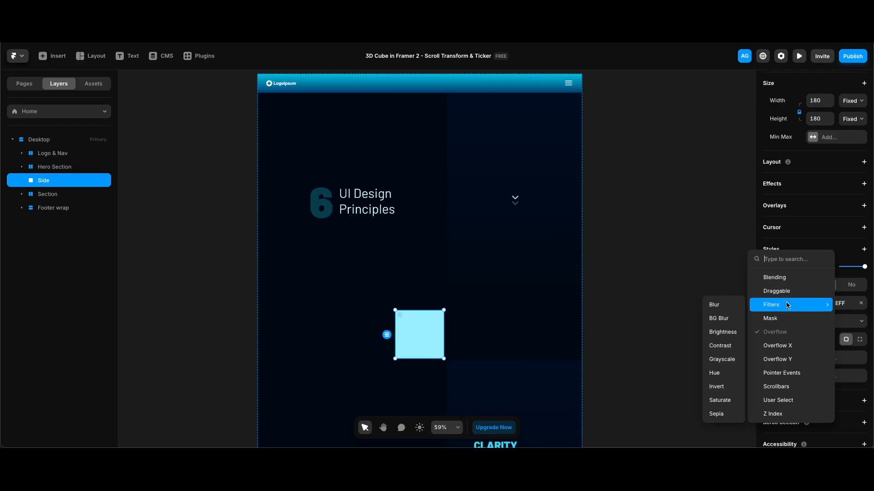
left_click(740, 333)
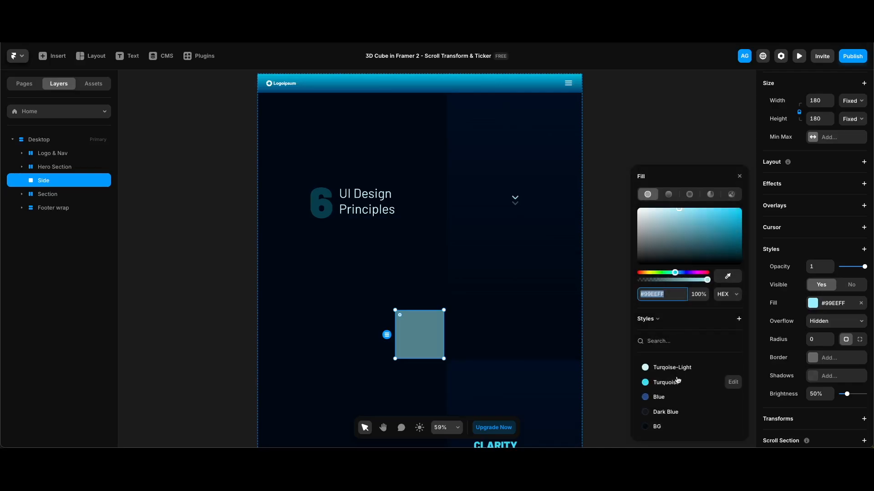
left_click(677, 383)
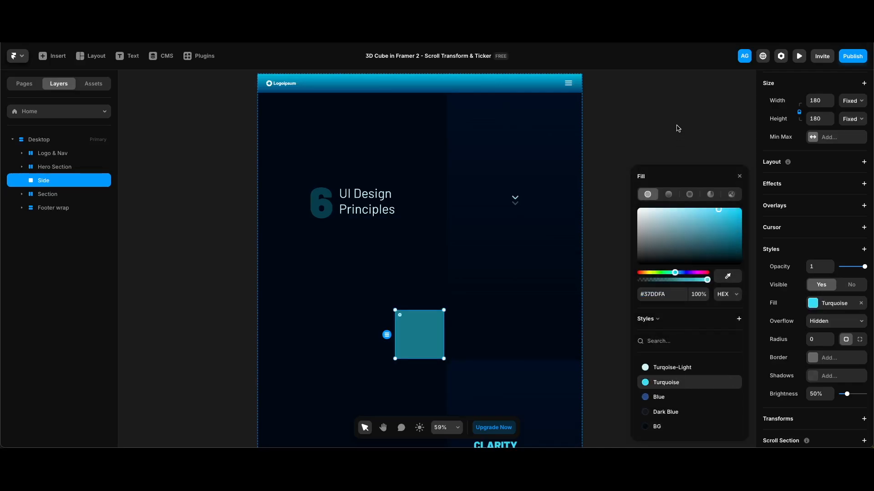
left_click(677, 128)
Wrap the Side frame in a new parent frame and rename the parent Cube.
right_click(49, 180)
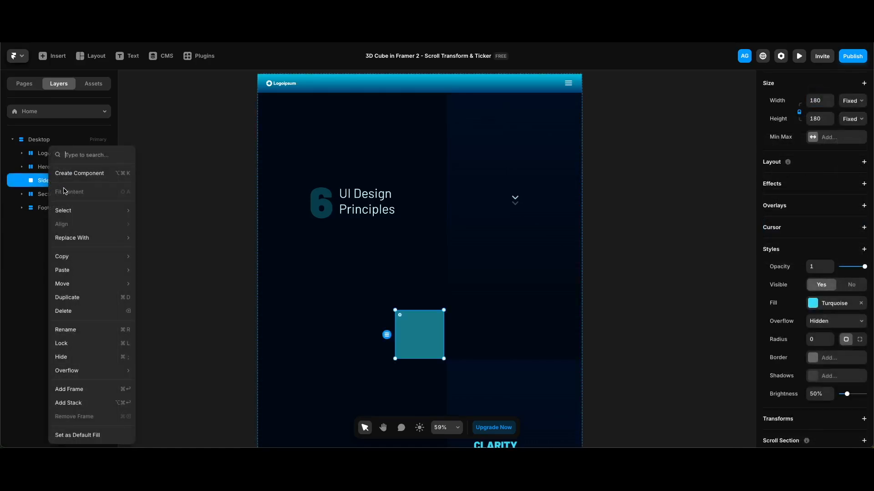
left_click(68, 389)
double_click(49, 181)
type("Cube")
key("Return")
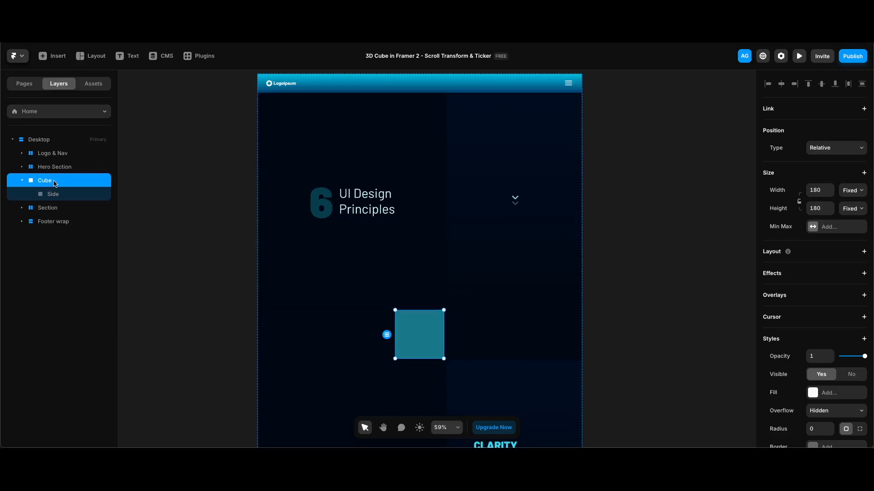
Set the Cube frame's overflow to Visible.
scroll(800, 306, "down", 5)
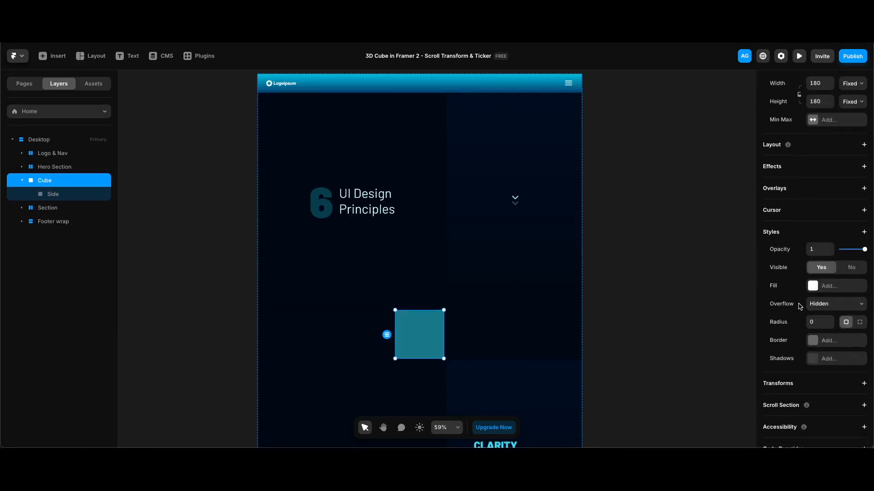
left_click(832, 286)
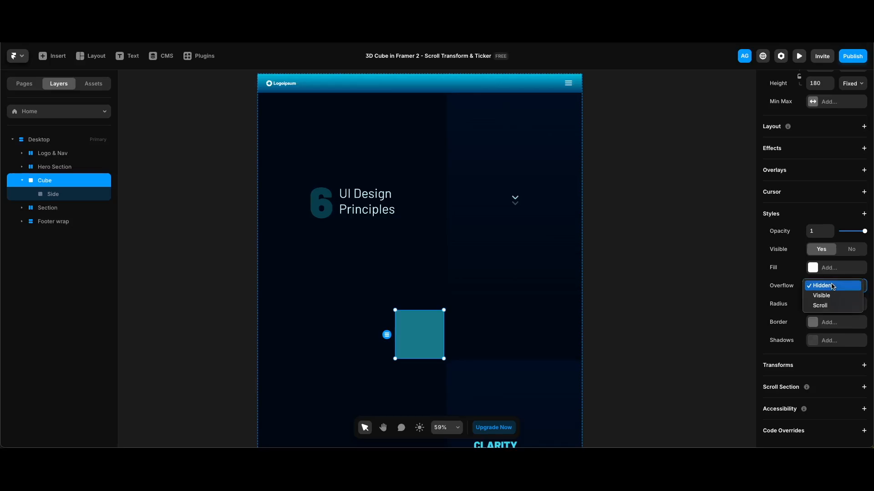
left_click(830, 296)
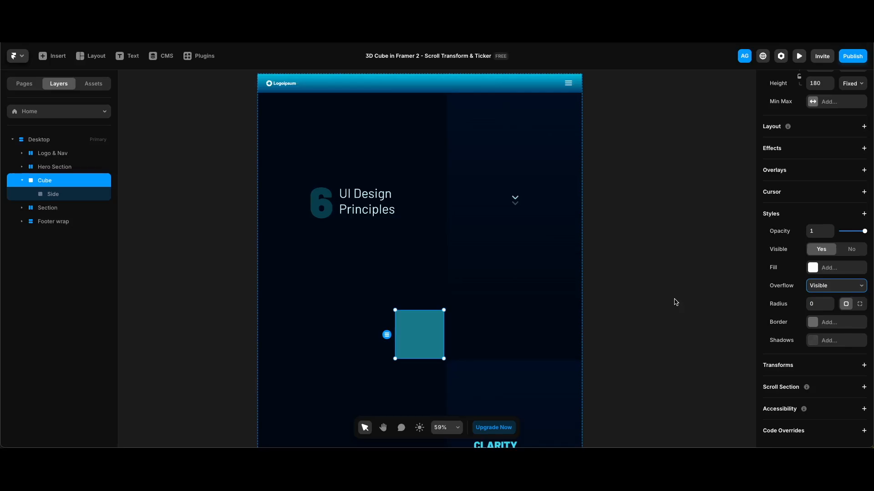
Add a 3D Rotate transform to the Cube frame with X at -30 and Y at -40.
left_click(809, 364)
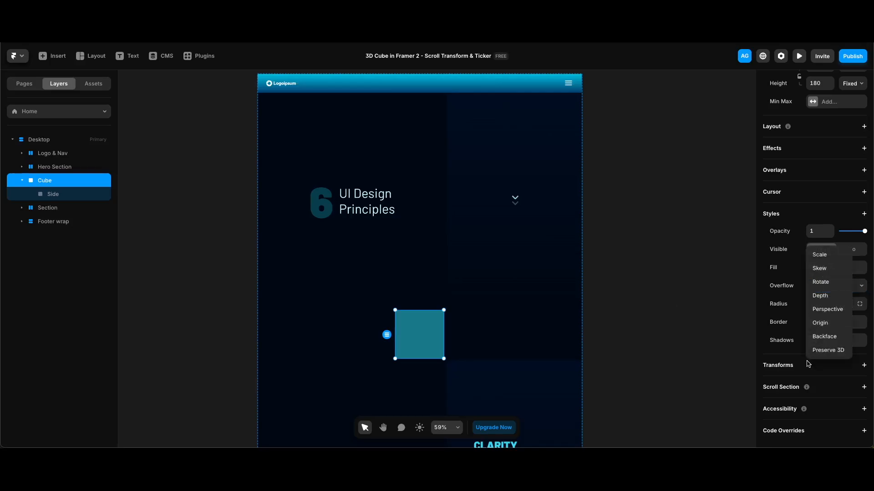
left_click(822, 282)
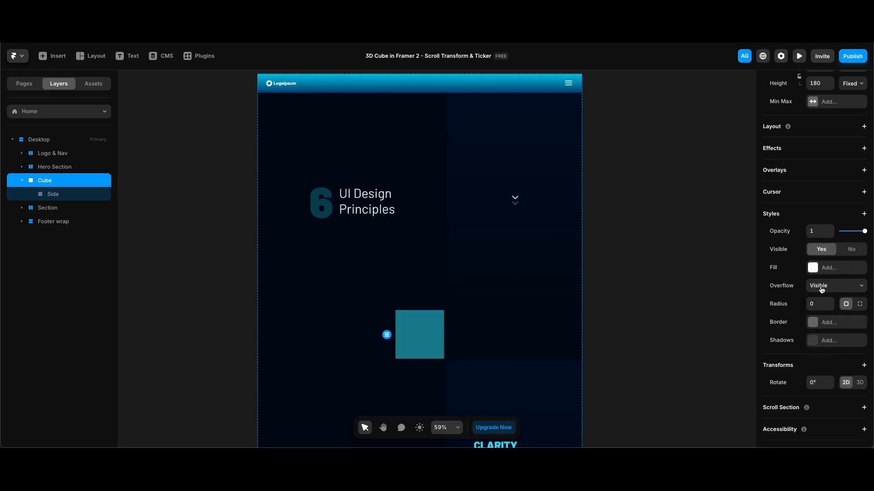
left_click(860, 382)
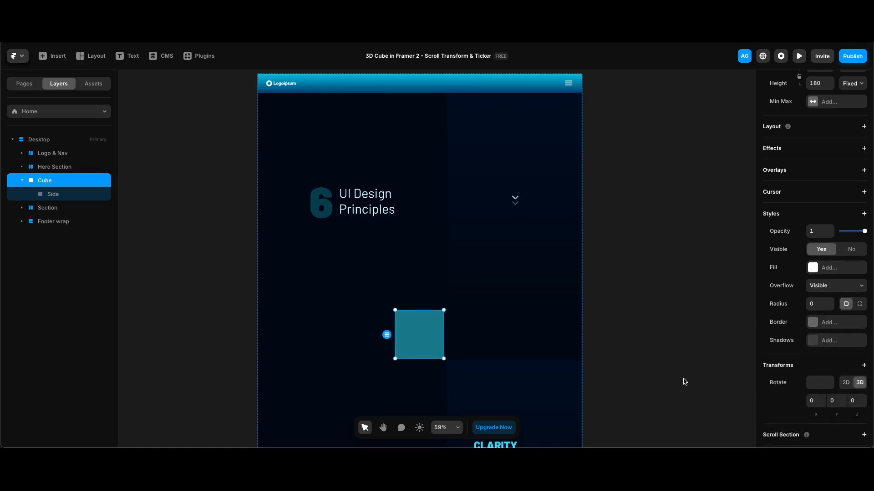
left_click(814, 401)
key("shift+Down")
key("shift+Down")
key("shift+Down")
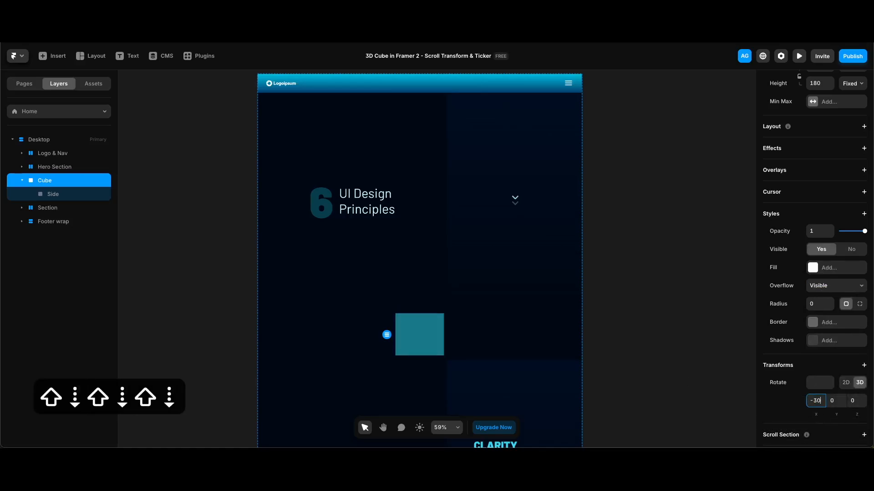
left_click(837, 401)
key("Return")
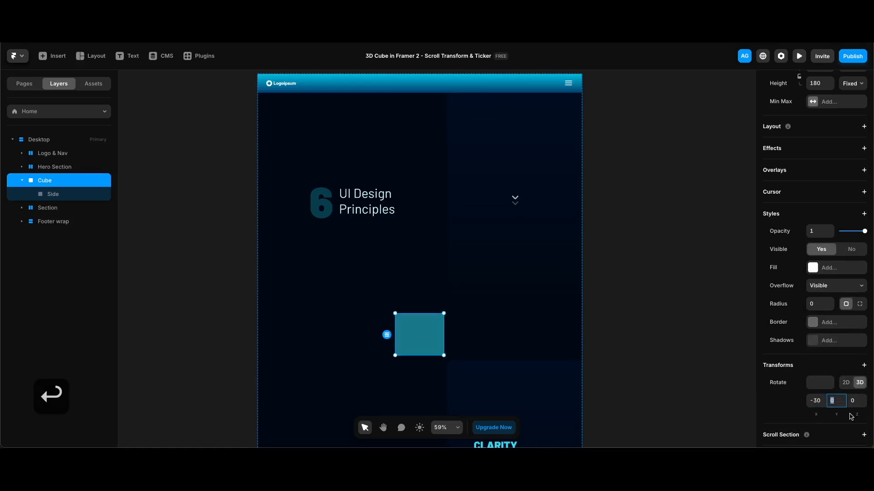
type("-40")
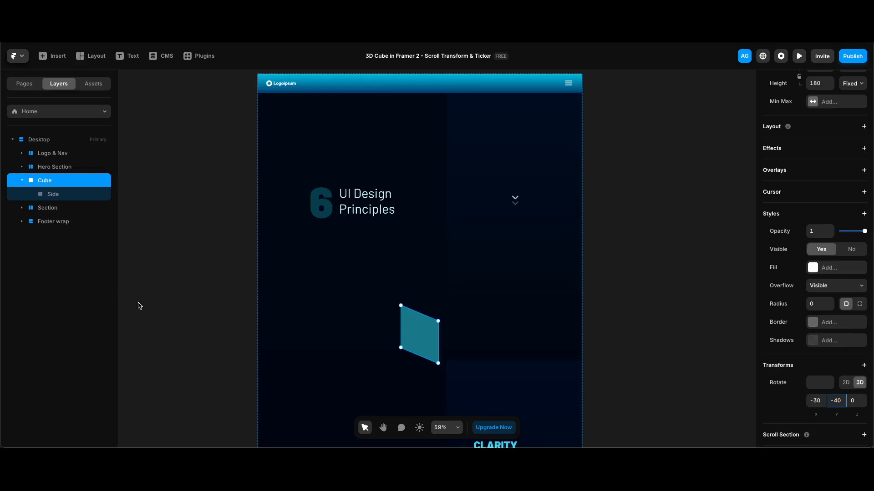
Add a Perspective transform of 1200 to the Cube frame and enable Preserve 3D.
scroll(793, 357, "down", 2)
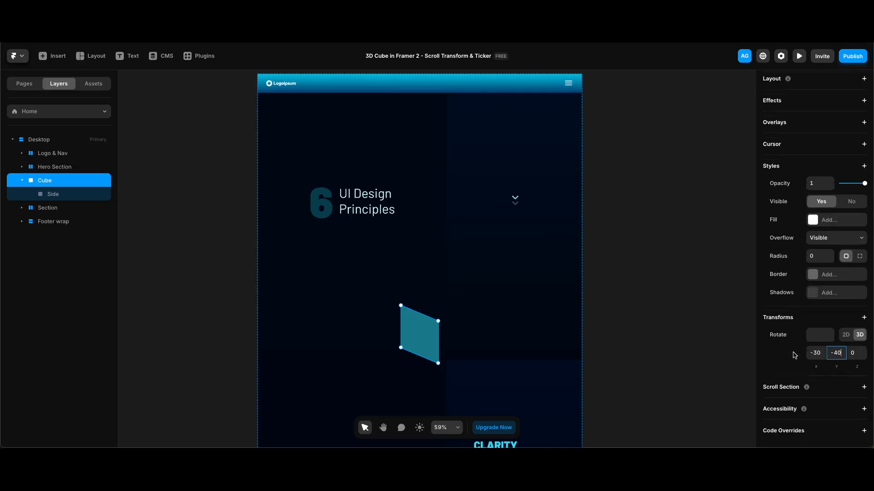
left_click(793, 328)
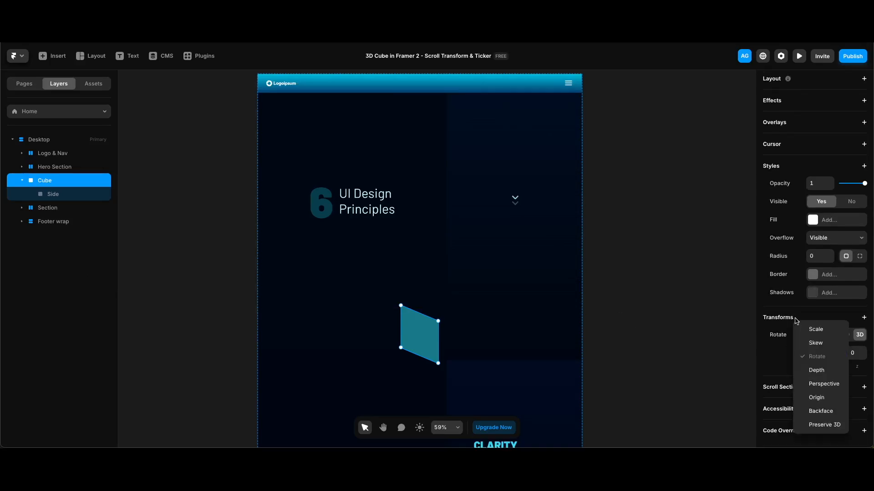
left_click(809, 369)
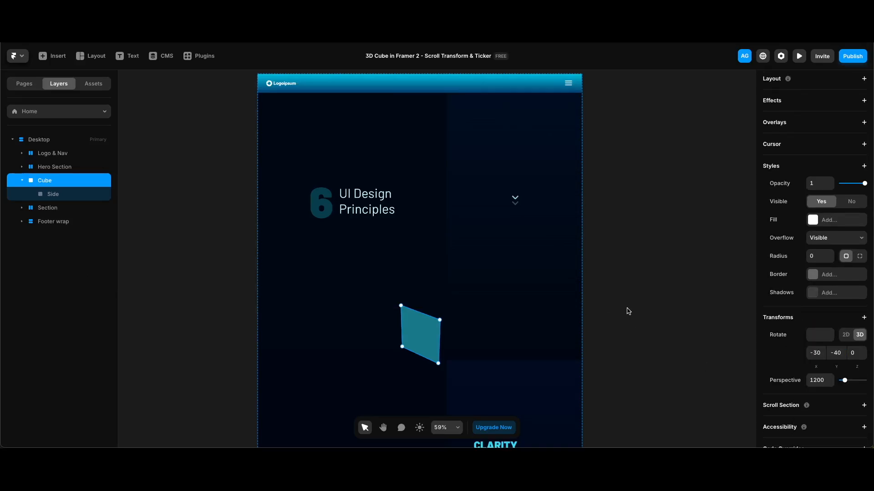
left_click(864, 321)
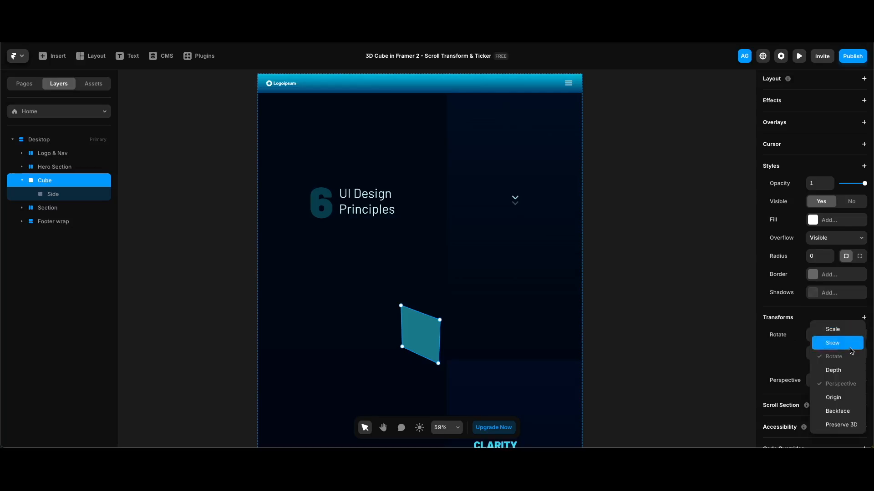
left_click(848, 427)
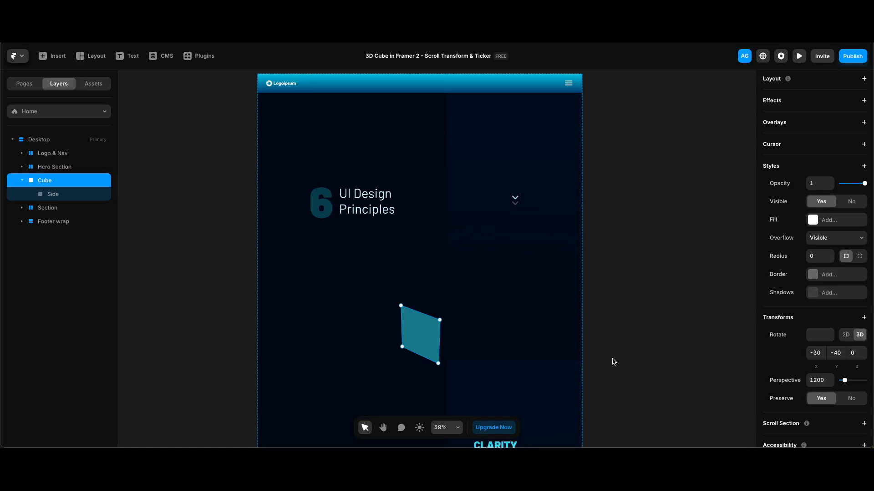
Wrap the Cube frame in a stack and rename the stack Cube wrap.
right_click(66, 182)
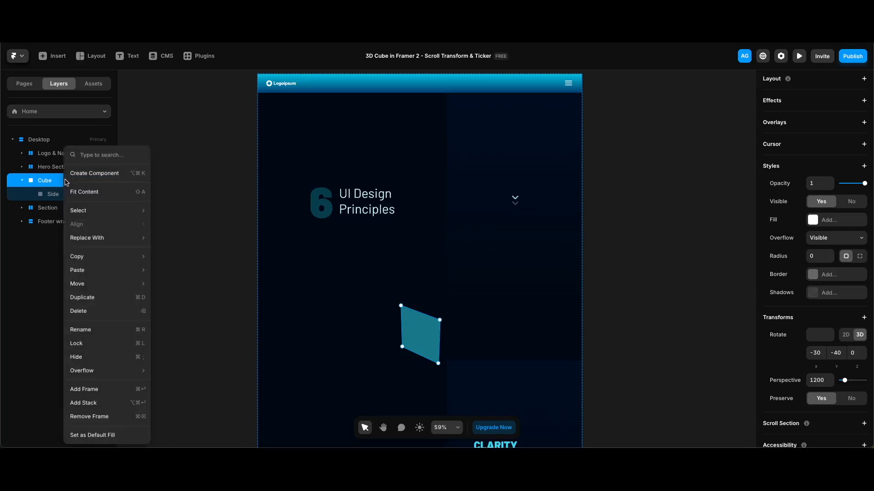
left_click(92, 403)
left_click(39, 181)
double_click(47, 180)
type("Cube")
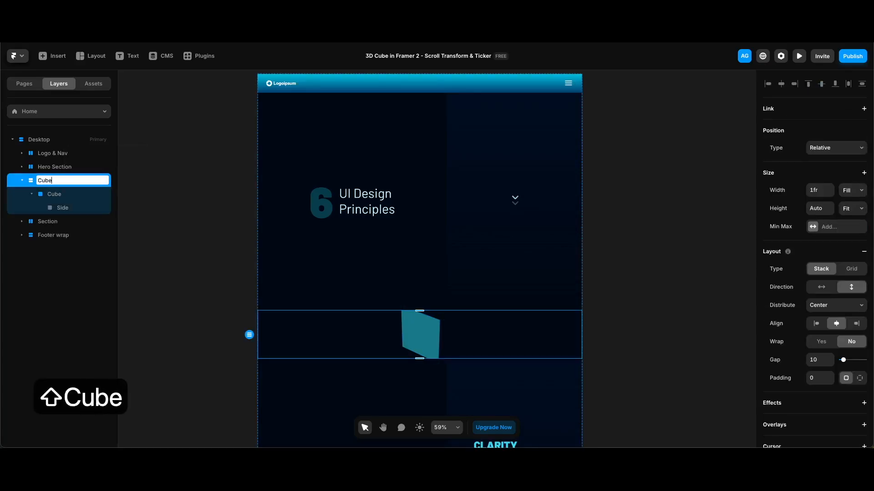
type(" wrap")
Make the Cube wrap stack's position Sticky with a top offset of 200.
left_click(836, 148)
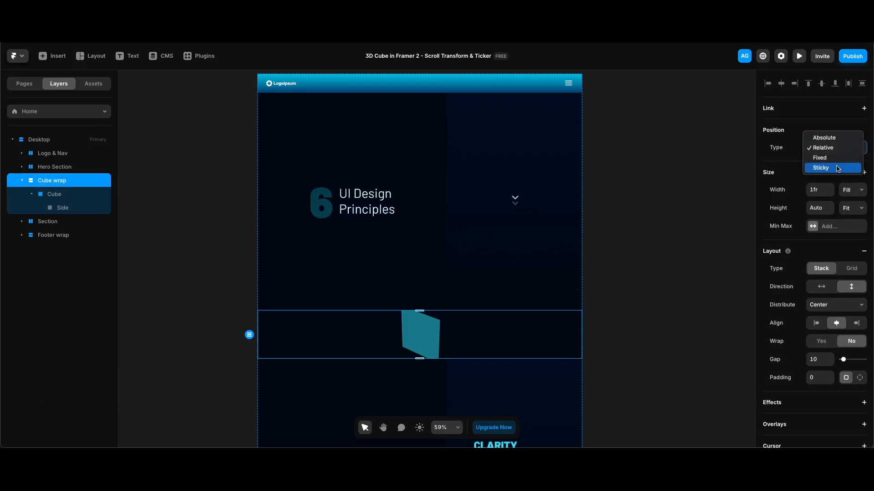
left_click(837, 169)
type("200")
key("Return")
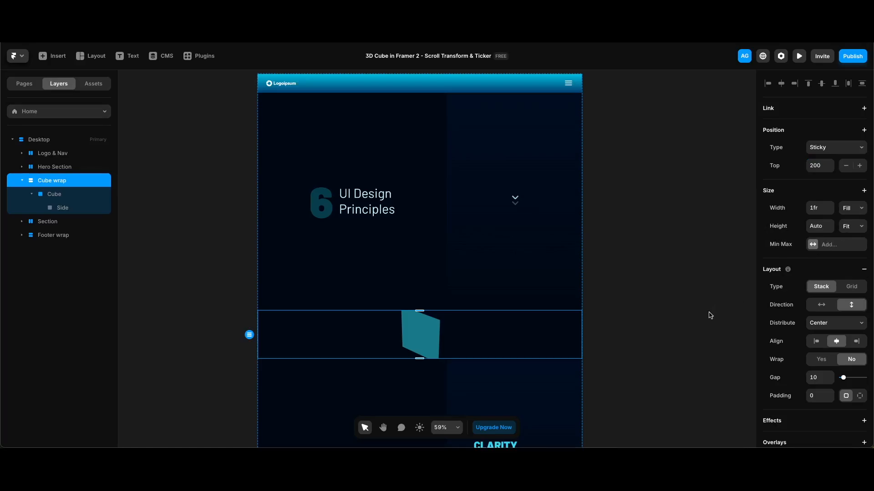
Change the Cube wrap stack's direction to horizontal and its distribution to Start.
left_click(711, 313)
left_click(820, 308)
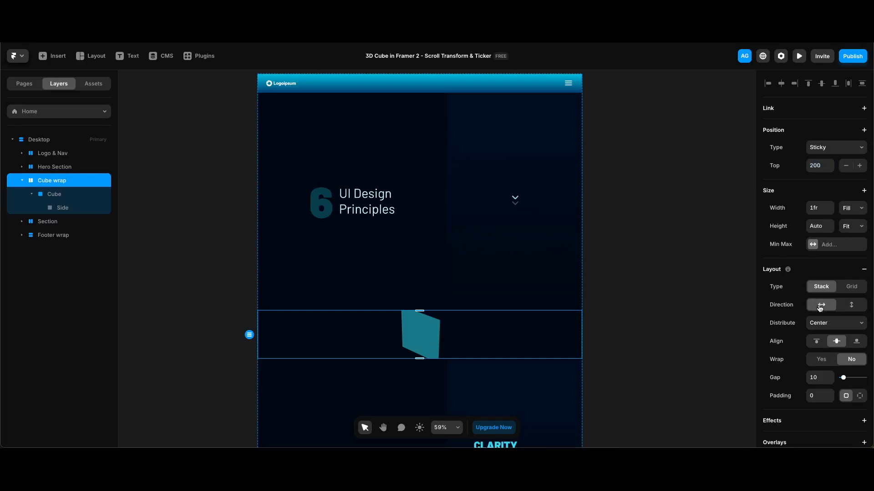
left_click(821, 322)
left_click(819, 313)
Give the Cube wrap stack individual side paddings with a left padding of 260.
left_click(859, 396)
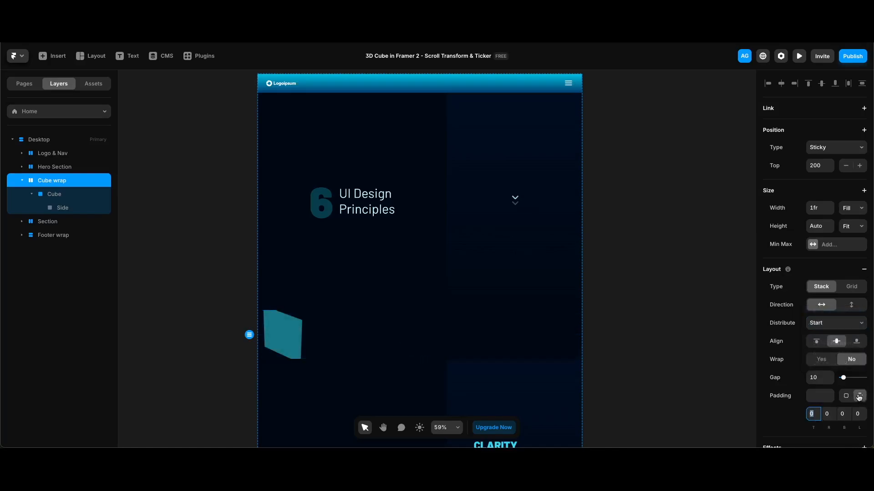
left_click(859, 414)
type("260")
key("Return")
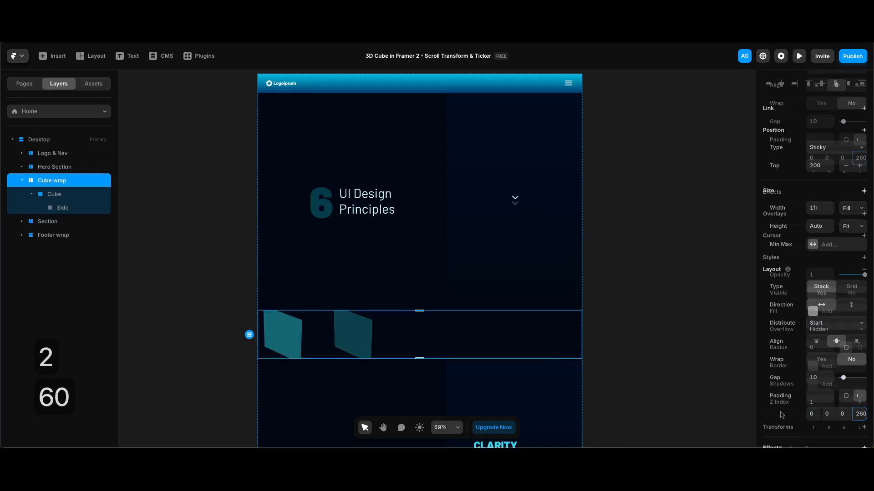
Set the Cube wrap stack's overflow to Visible.
scroll(837, 328, "down", 6)
left_click(841, 329)
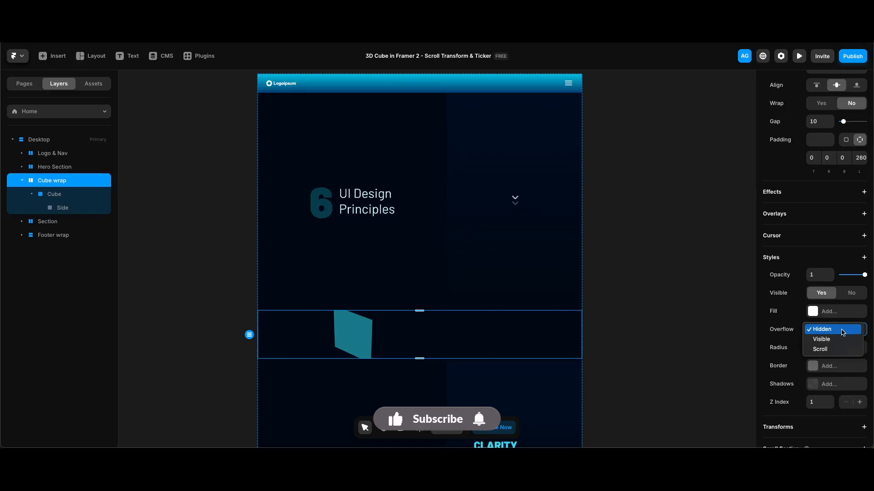
left_click(837, 339)
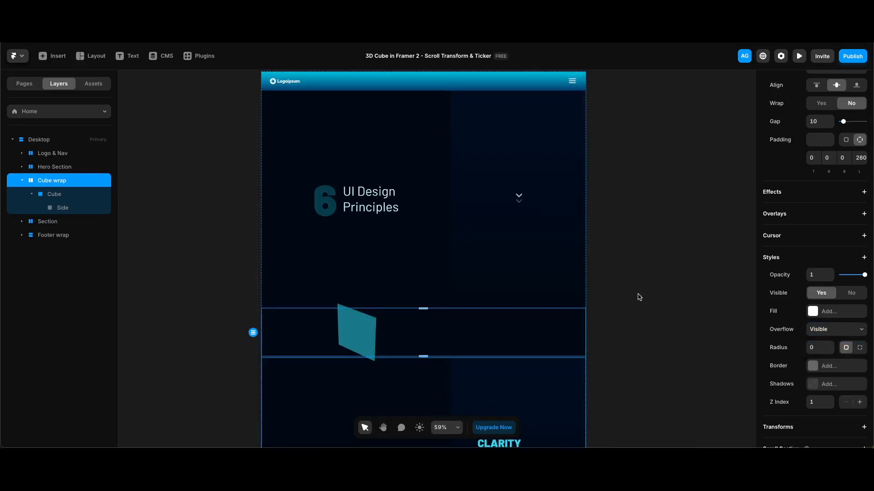
Preview the page and scroll through it to check how the sticky cube behaves.
key("super+p")
scroll(594, 267, "down", 10)
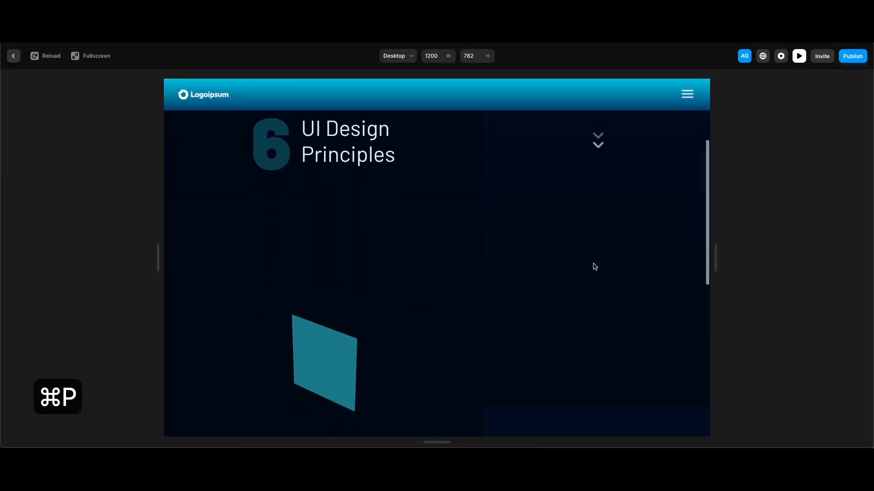
scroll(594, 265, "up", 10)
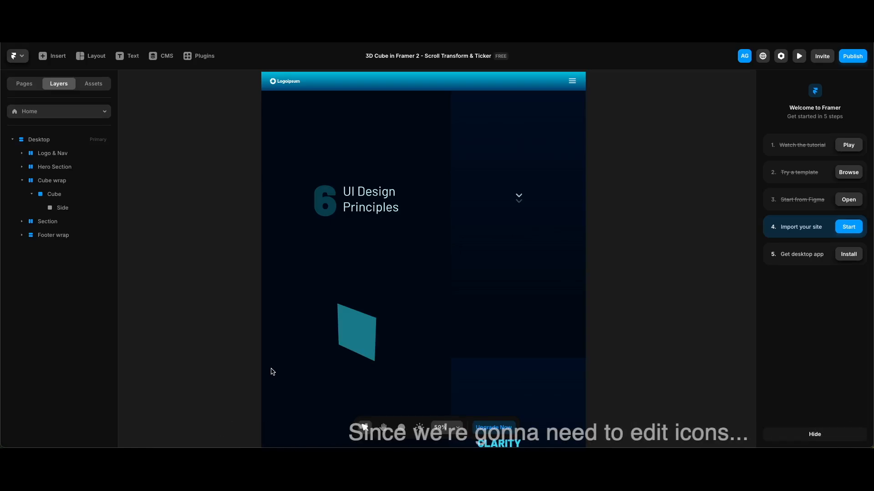
Turn the cube's Side frame into a component named Side.
scroll(272, 373, "up", 2)
scroll(319, 351, "down", 3)
right_click(351, 303)
left_click(385, 78)
key("Return")
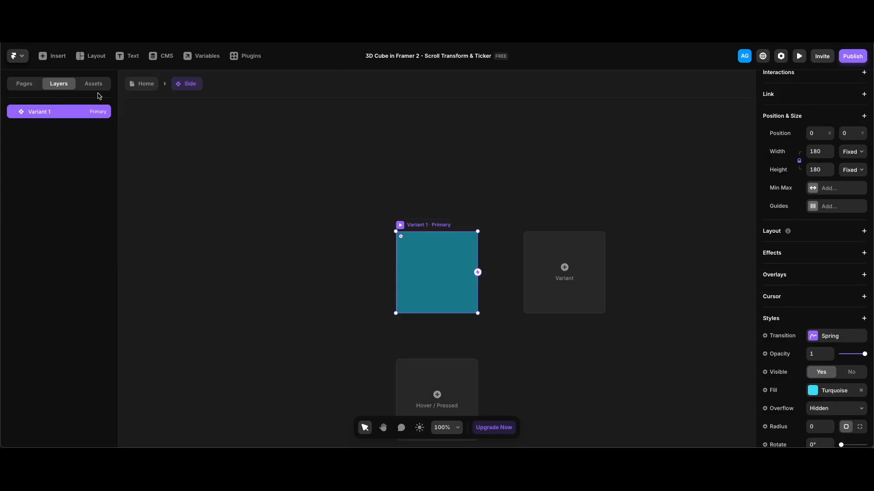
Insert a Ticker into the Side component's primary variant and set its width to 380.
left_click(54, 59)
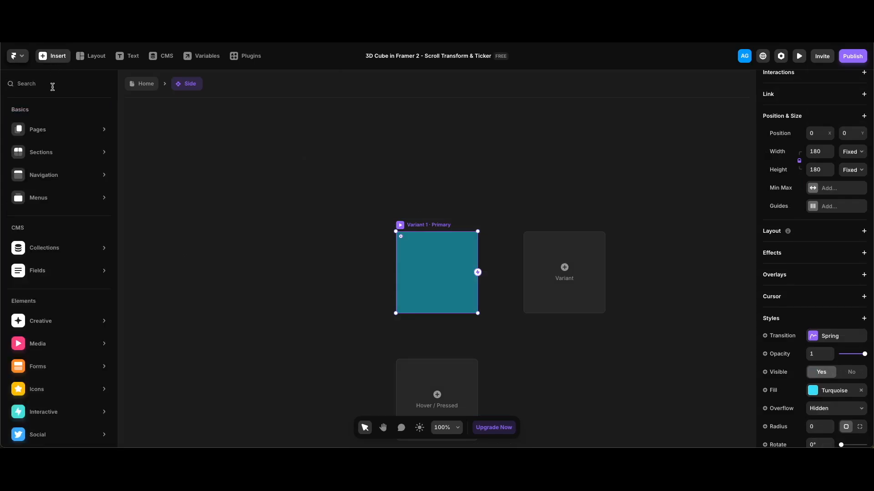
type("ticker")
left_click_drag(59, 138, 434, 273)
left_click(821, 237)
key("shift+Down")
key("shift+Down")
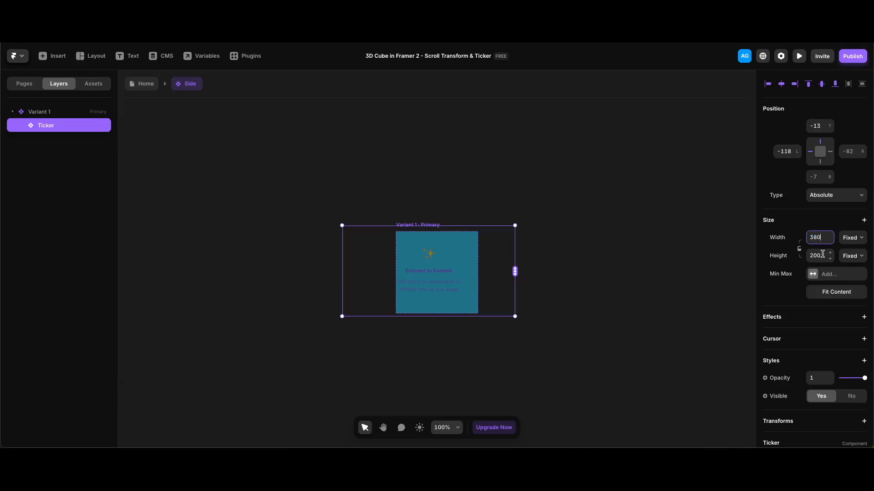
Add a 2D Rotate transform of 45° to the Ticker and center it over the variant.
scroll(778, 348, "down", 4)
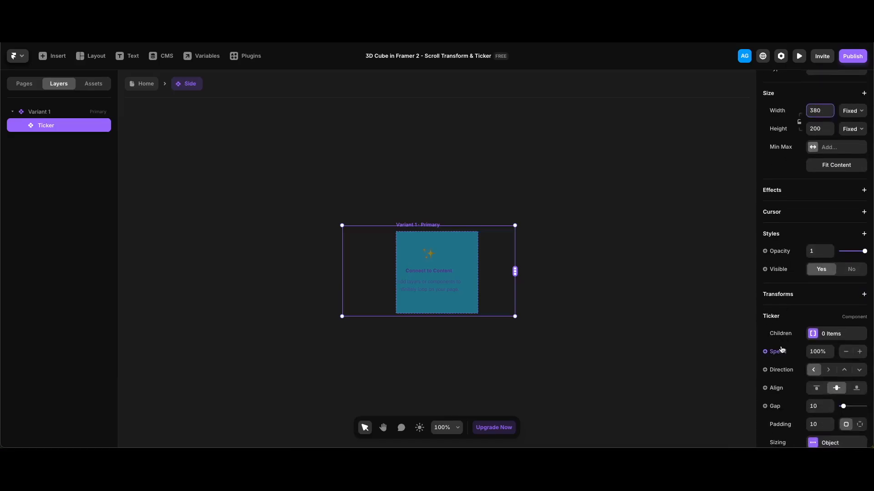
left_click(840, 296)
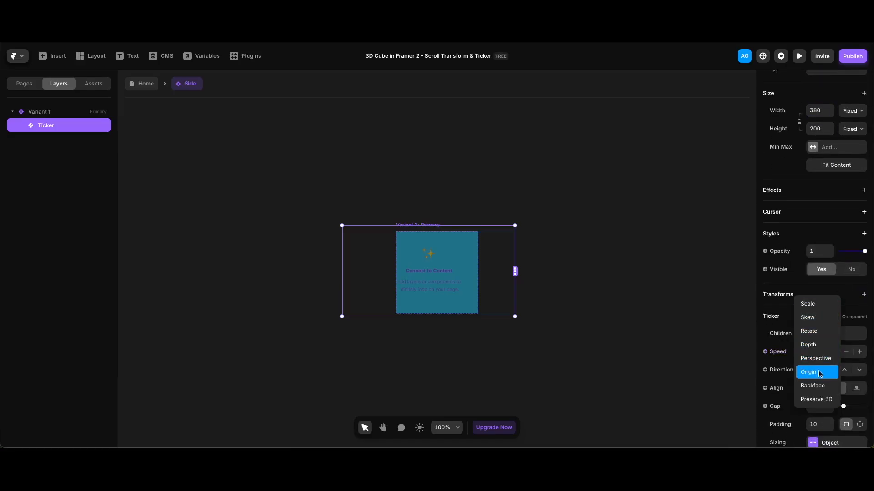
left_click(818, 332)
left_click(814, 312)
type("45")
key("Return")
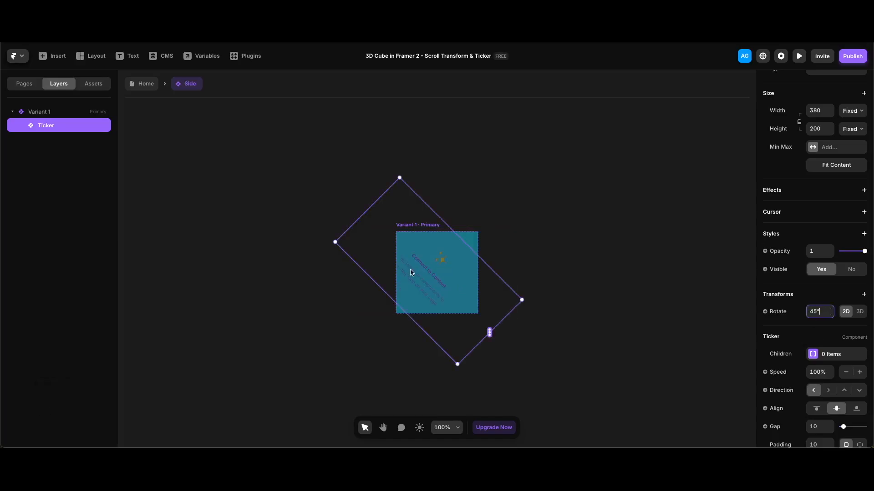
left_click_drag(431, 270, 435, 271)
left_click(251, 223)
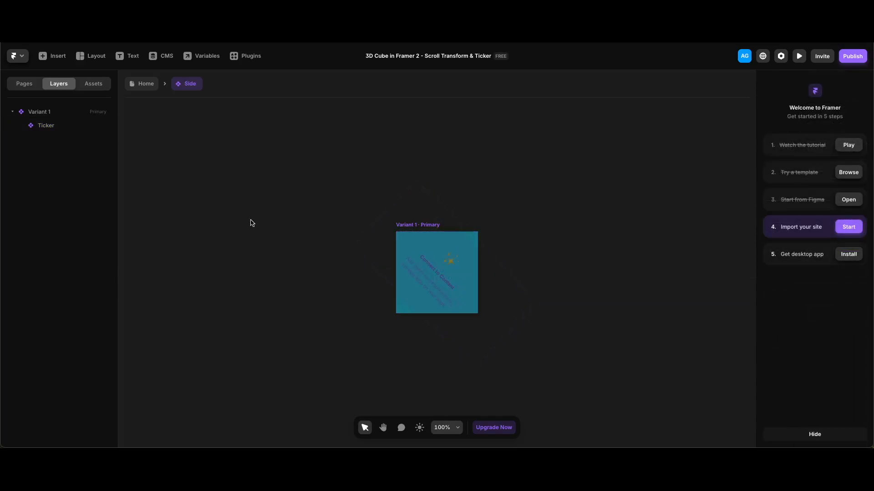
Insert a Material icon on the empty canvas beside the Side component's primary variant.
left_click(51, 57)
type("materi")
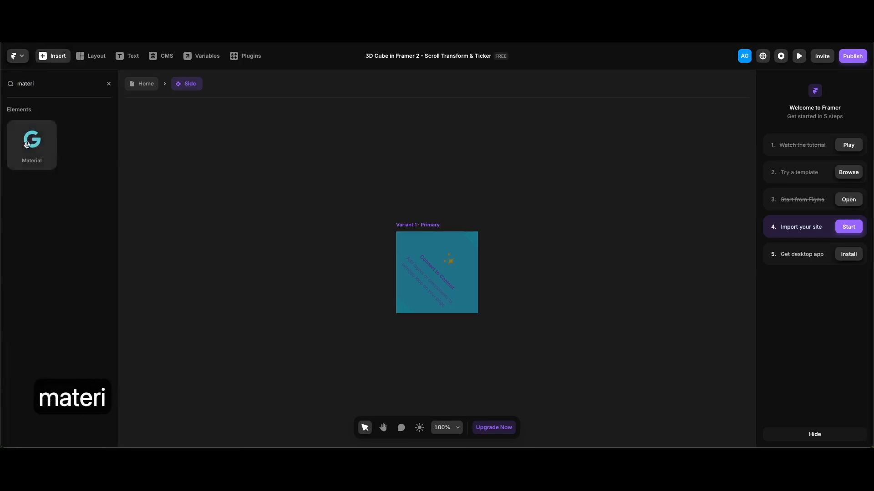
left_click_drag(27, 145, 343, 251)
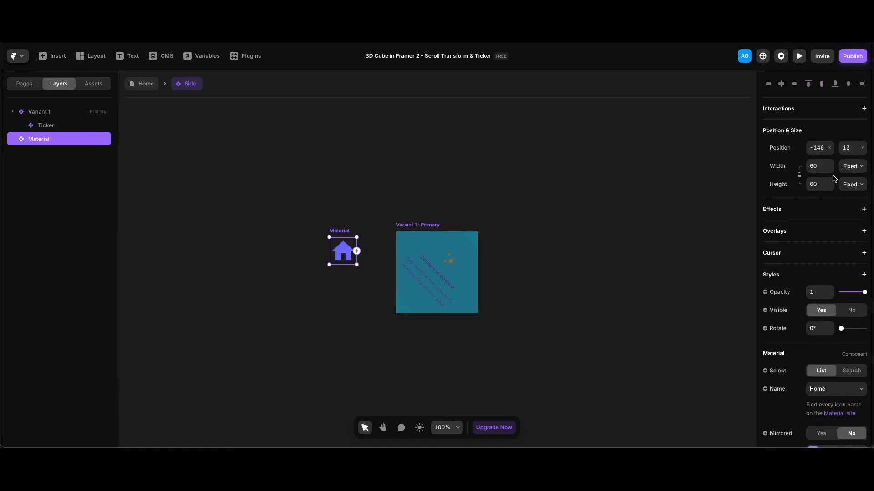
Lock the Material icon's proportions and set its width to 45.
left_click(799, 175)
left_click(819, 167)
type("45")
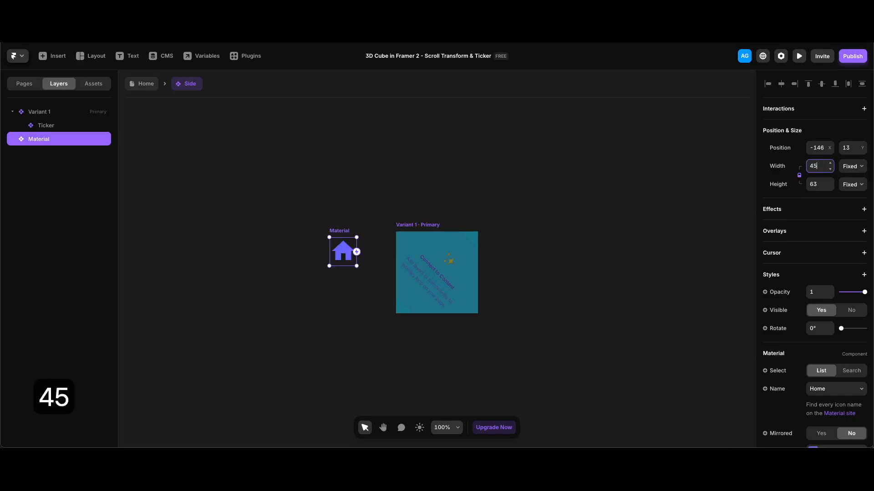
key("Return")
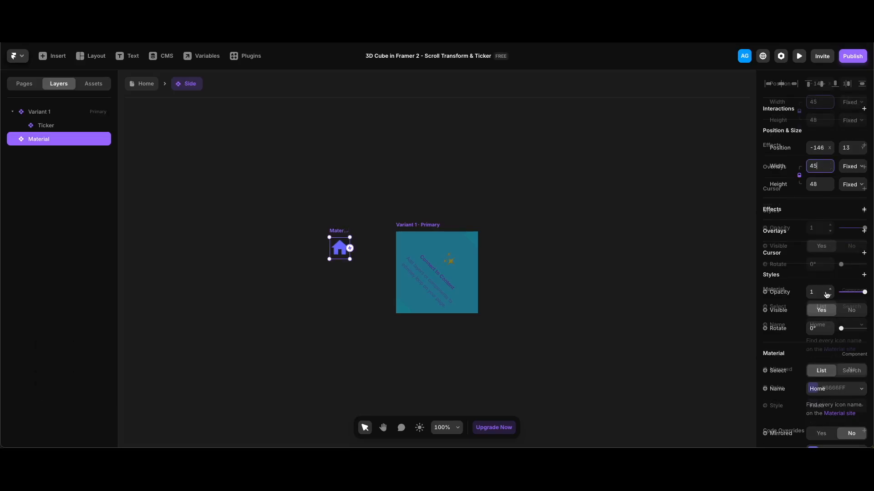
Switch the Material icon to ThreeDRotation and apply the BG color style to it.
scroll(825, 291, "down", 3)
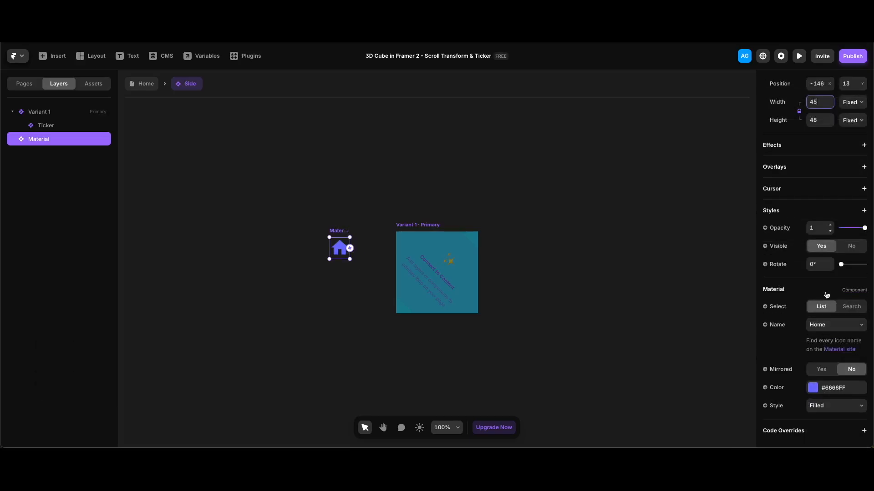
left_click(826, 326)
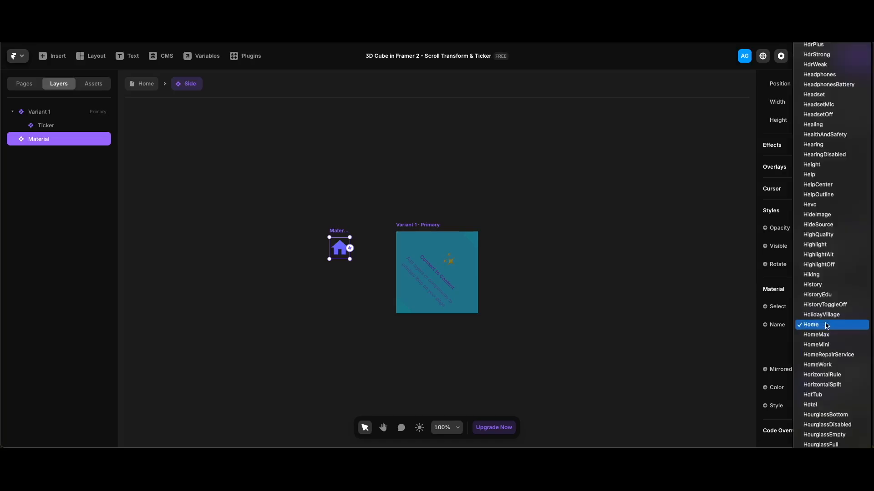
type("threed")
left_click(826, 326)
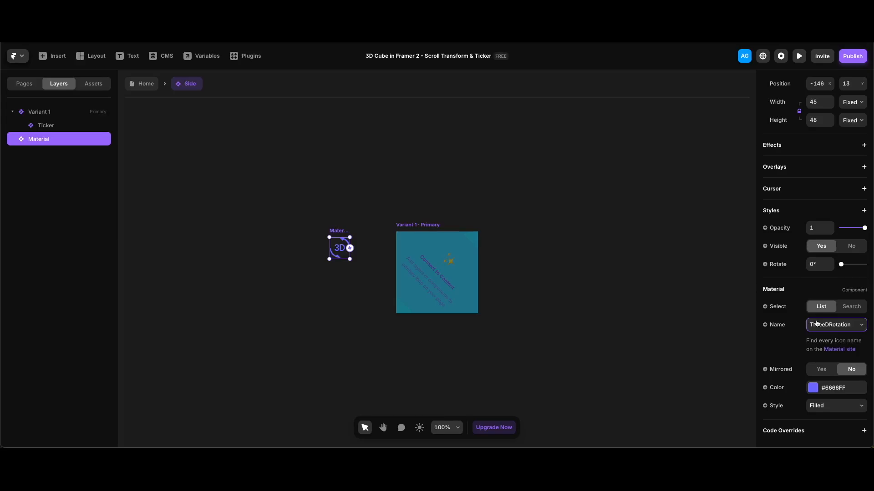
left_click(852, 388)
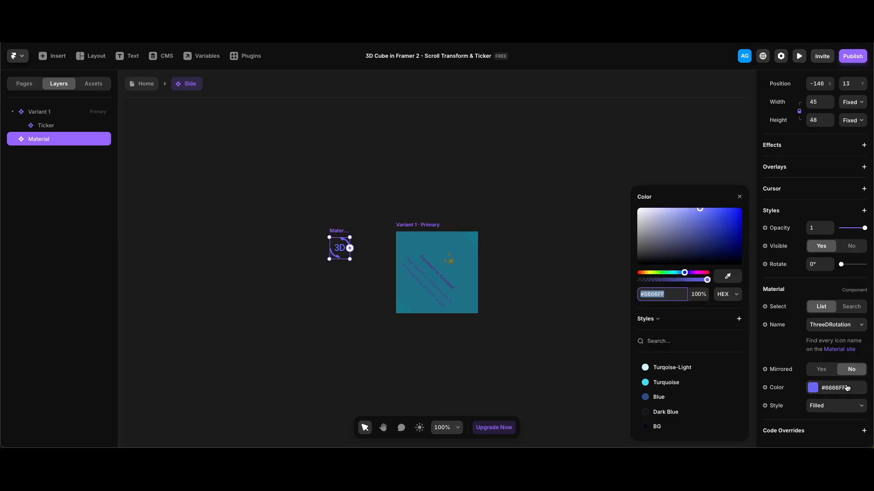
left_click(674, 427)
Connect the Ticker to the Material icon so the icon becomes its content.
left_click(434, 274)
left_click(435, 274)
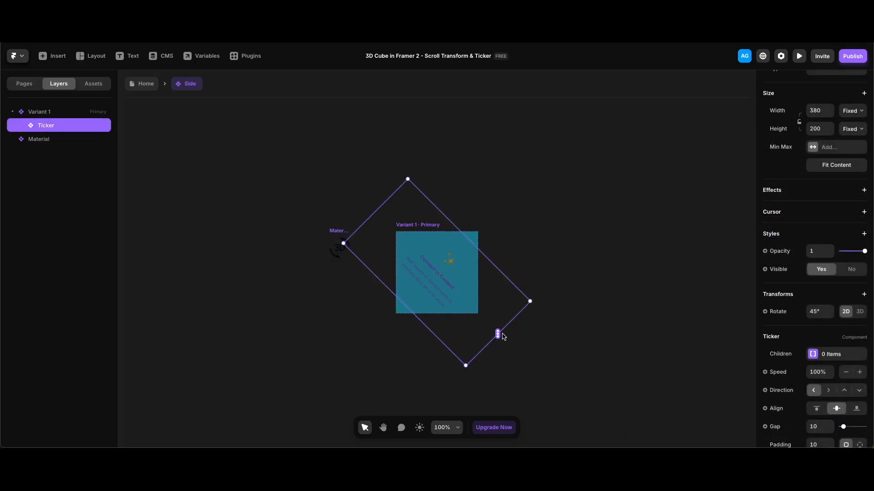
left_click_drag(352, 296, 345, 250)
Set the Ticker's speed to 30% and its direction to up.
scroll(784, 369, "down", 2)
scroll(785, 369, "down", 1)
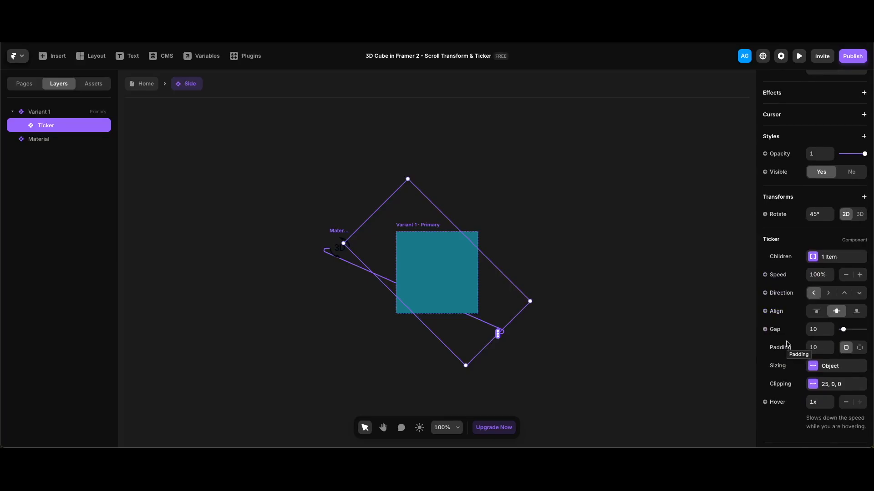
left_click(821, 275)
type("30")
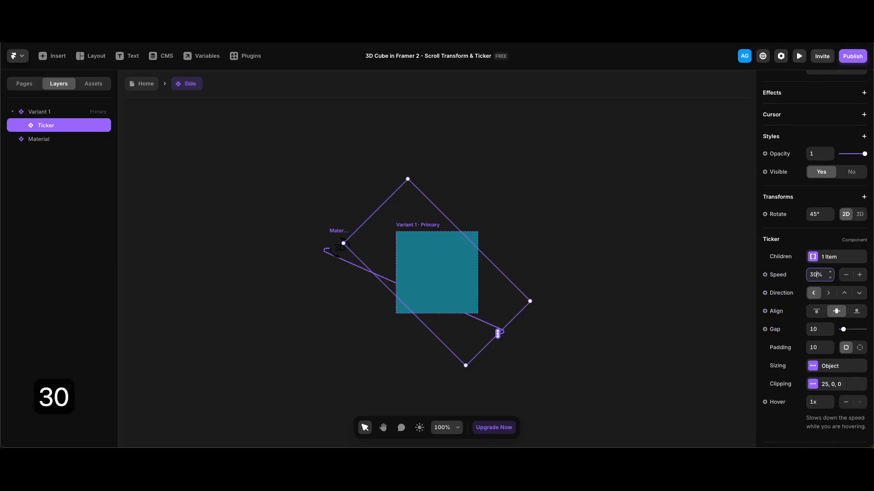
key("Return")
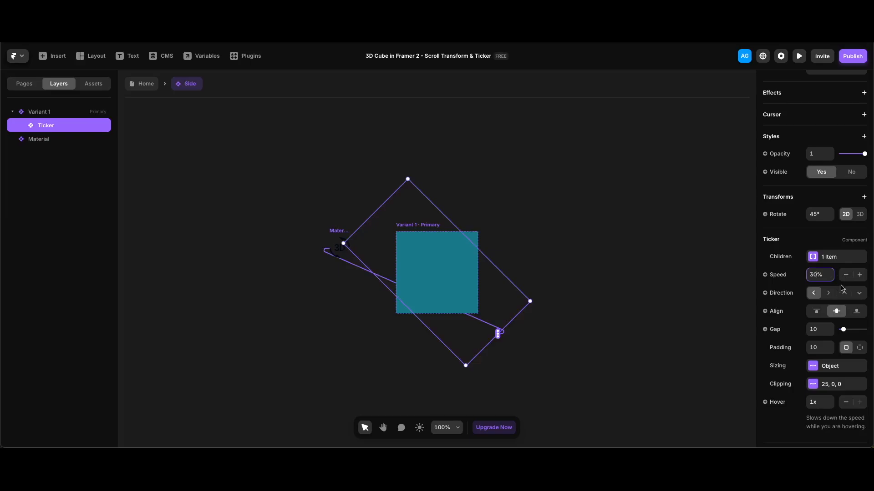
left_click(844, 294)
Preview the Side component to check the moving icon ticker.
left_click(562, 213)
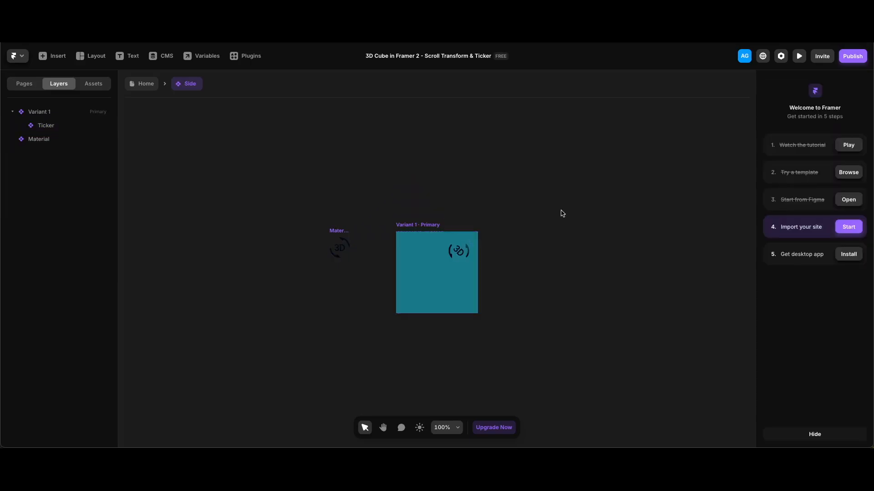
key("super+p")
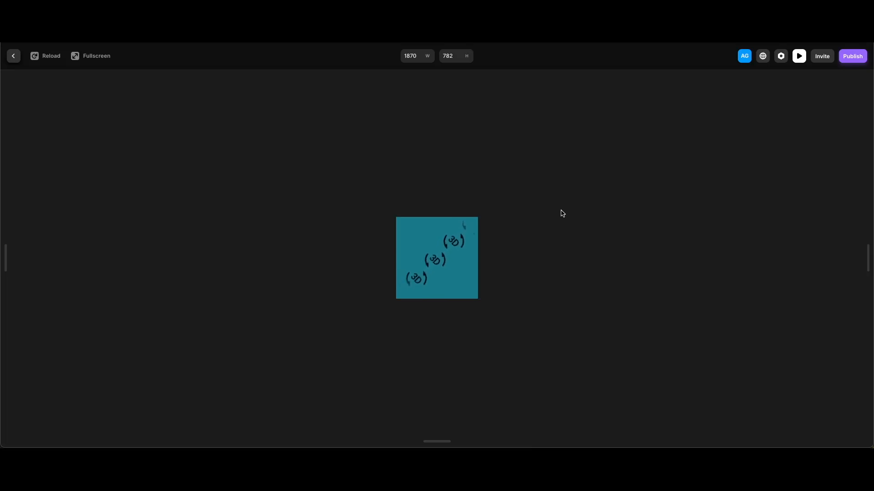
key("Escape")
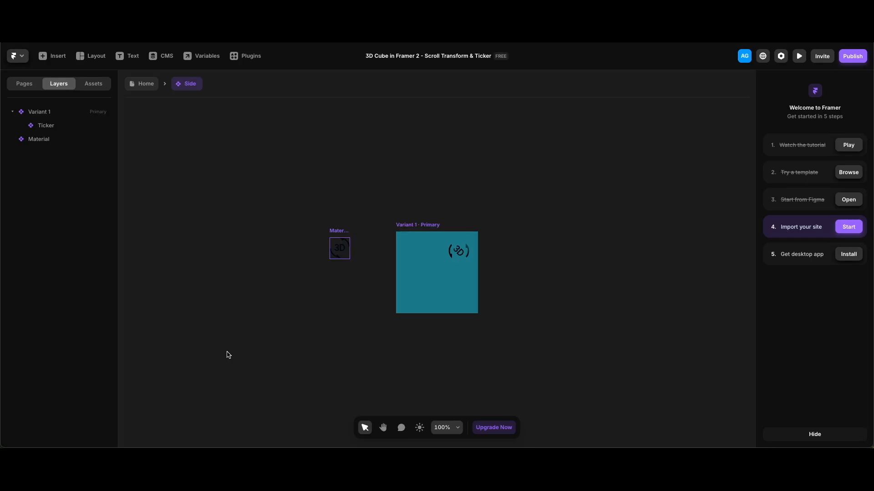
Create a component variable from the Material icon's Name property and name it Icon.
left_click(341, 249)
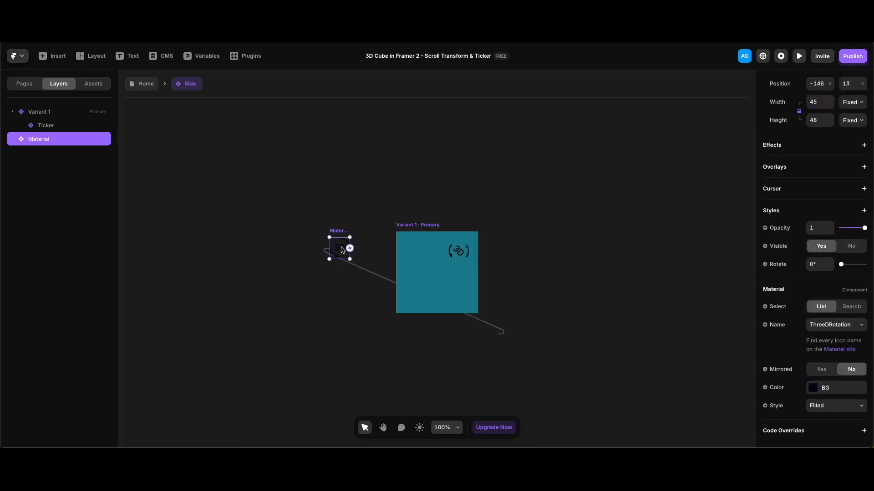
left_click(777, 326)
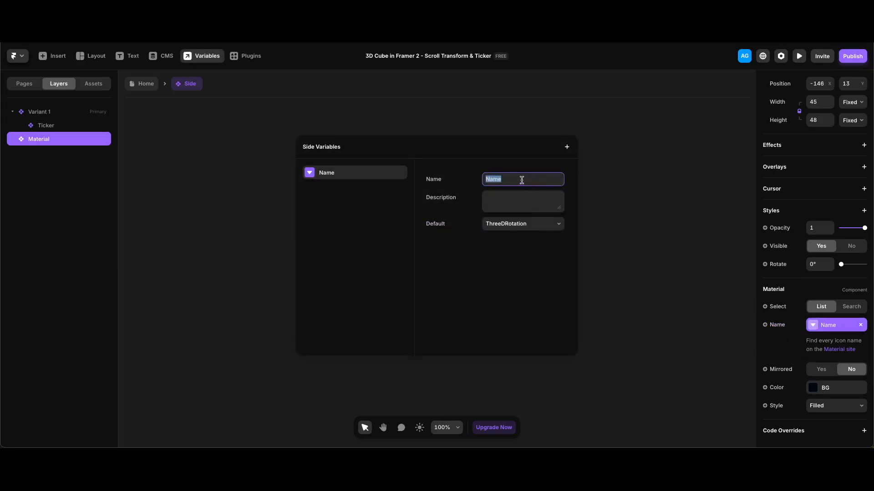
type("Icon")
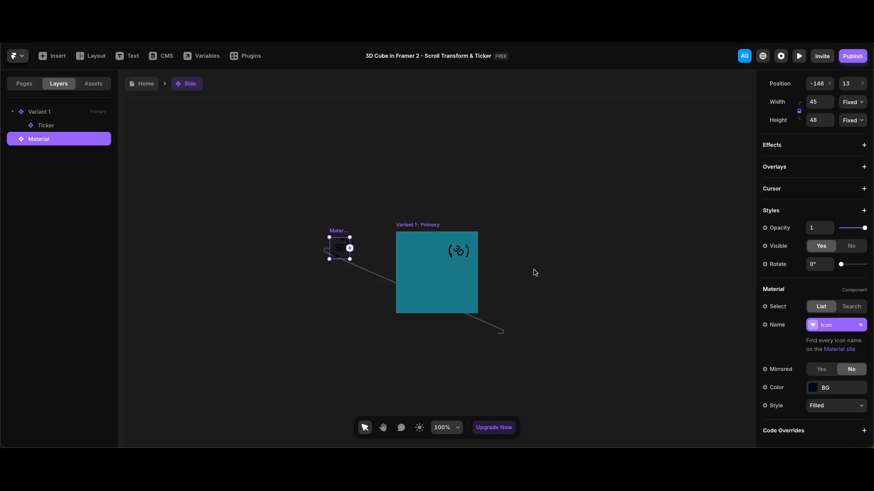
Create a component variable from the Material icon's Mirrored property, keeping the name Mirrored and default No.
left_click(784, 371)
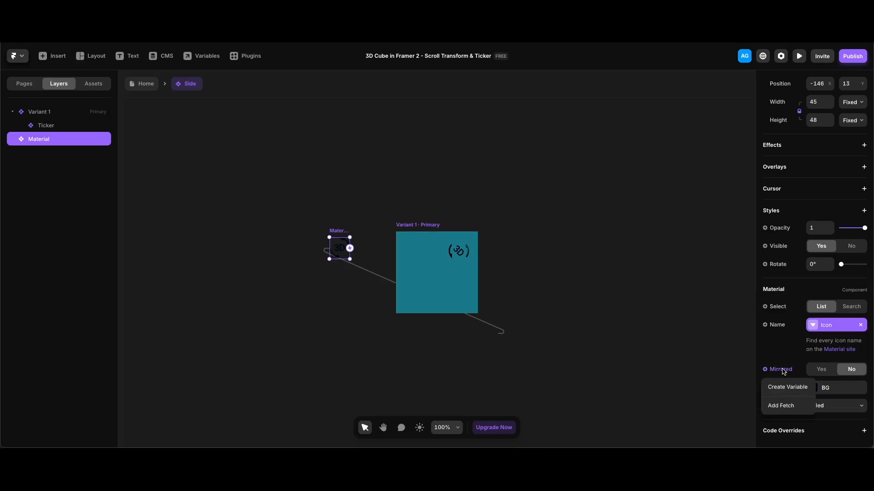
left_click(780, 383)
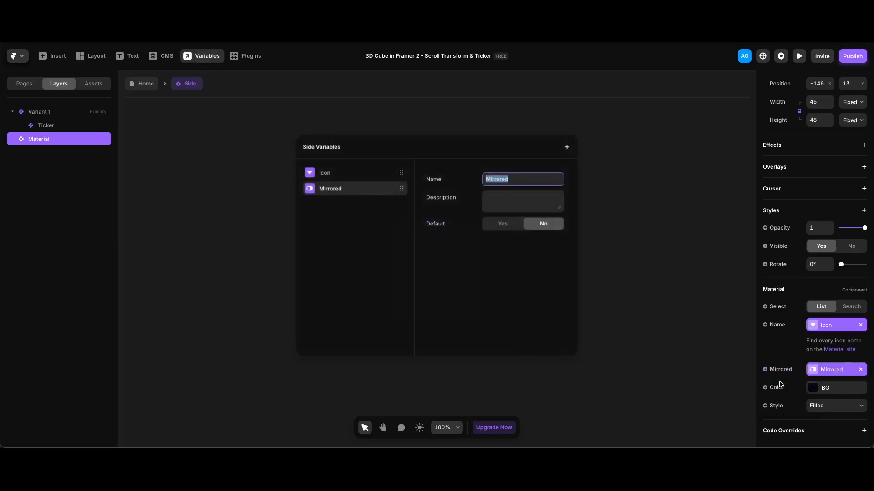
left_click(648, 230)
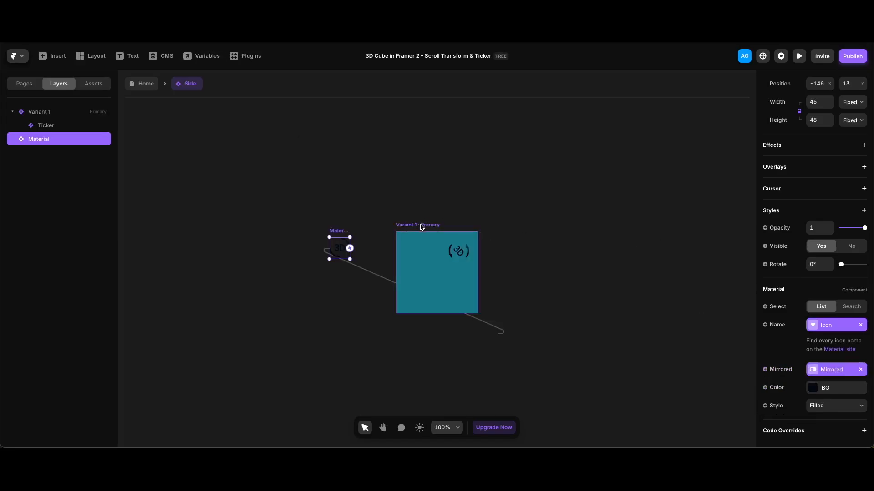
Create a component variable from Variant 1's Brightness property, keeping the name Brightness and default 50.
left_click(421, 227)
scroll(759, 314, "down", 3)
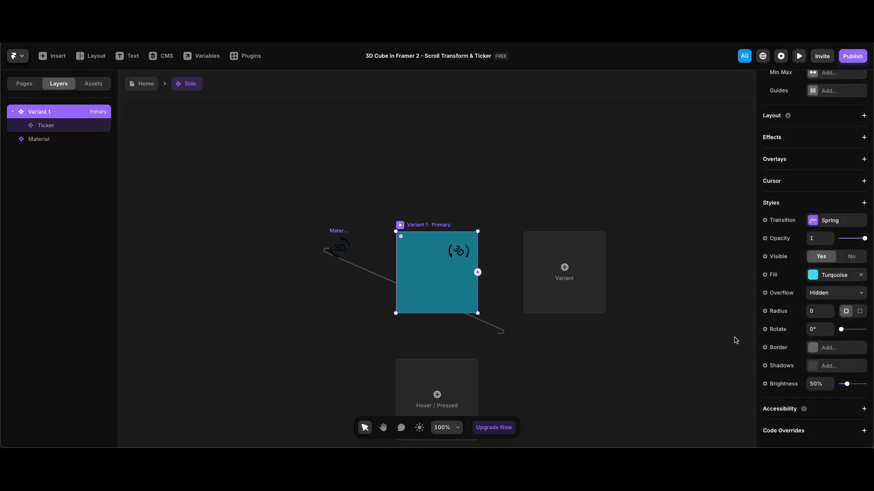
left_click(786, 386)
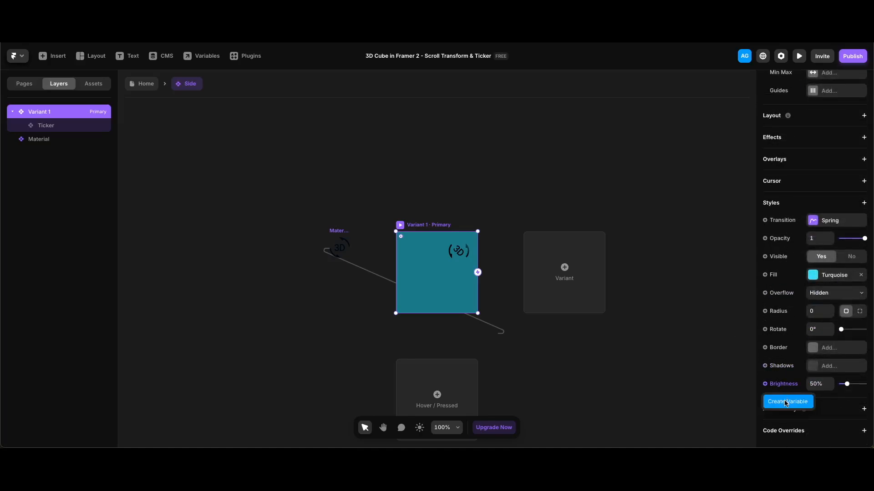
left_click(786, 400)
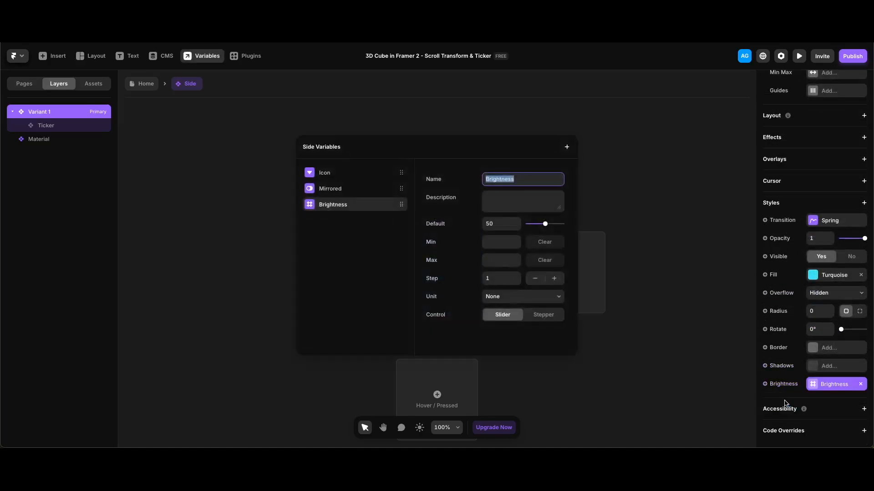
left_click(656, 165)
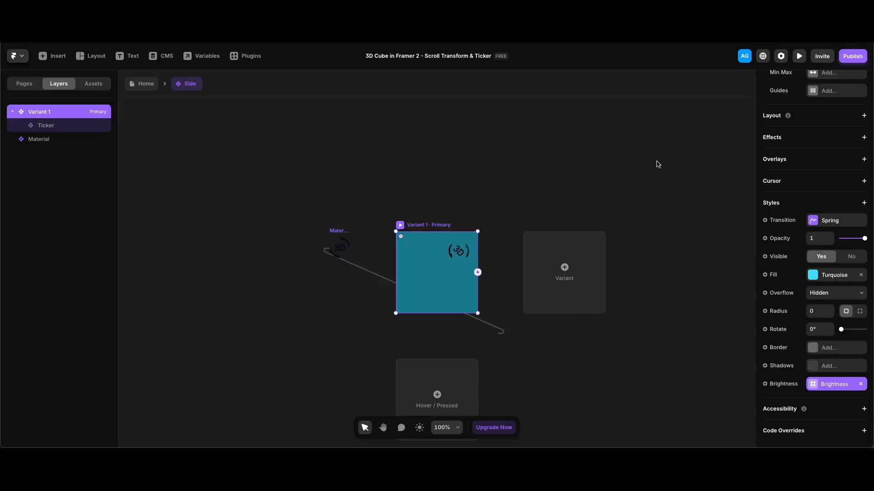
Set Variant 1's opacity to 0.9.
left_click(815, 239)
type(".9")
key("Return")
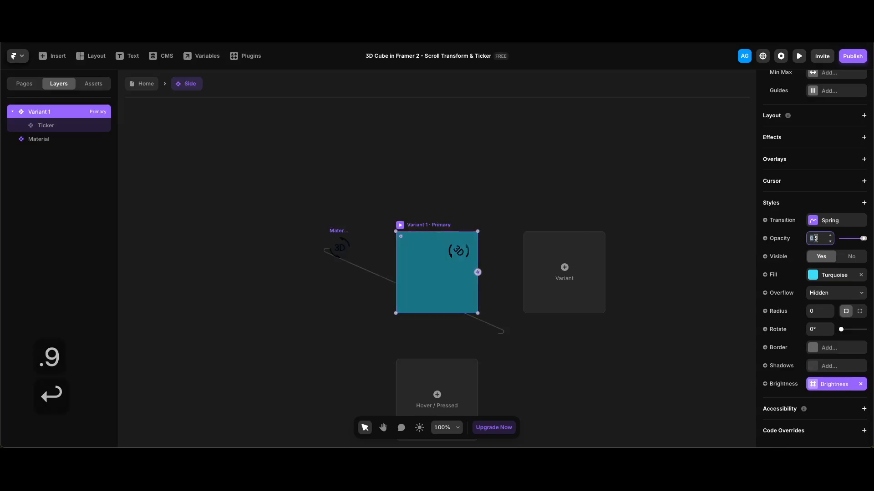
left_click(683, 262)
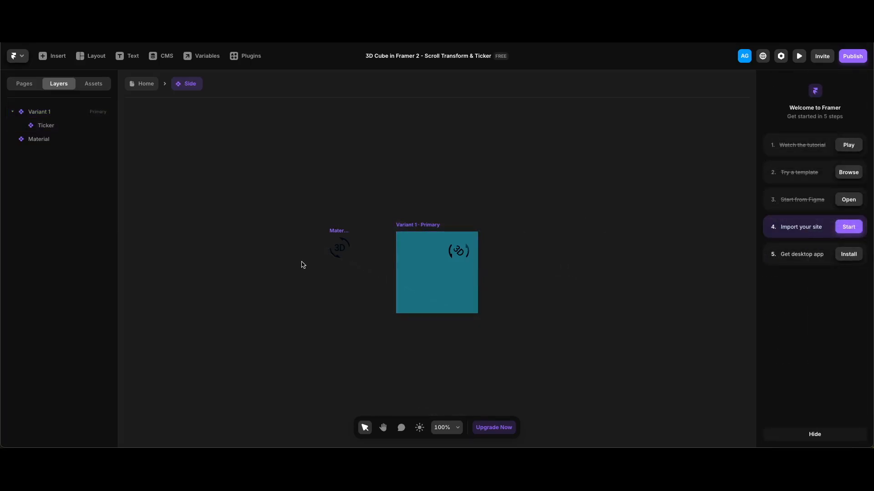
Create a component variable named Ticker Rotation from the Ticker's Rotate property, keeping the 45° default, and return to the Home page.
left_click(447, 276)
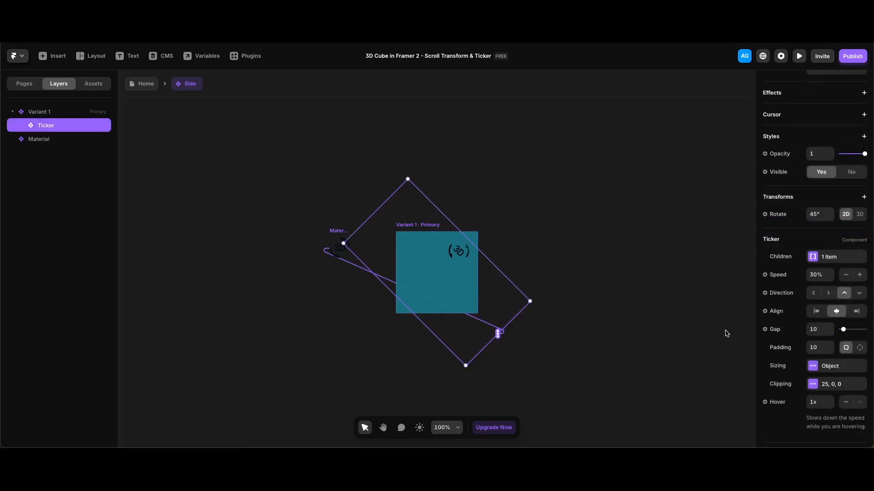
left_click(783, 215)
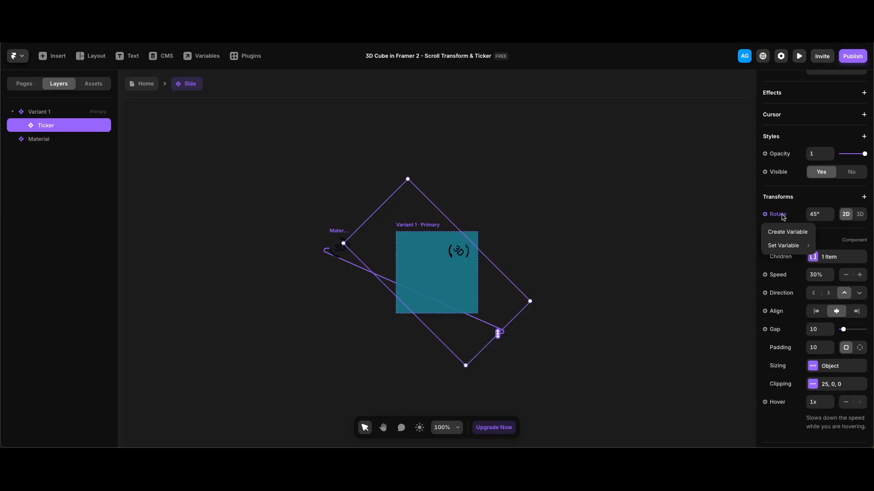
left_click(781, 233)
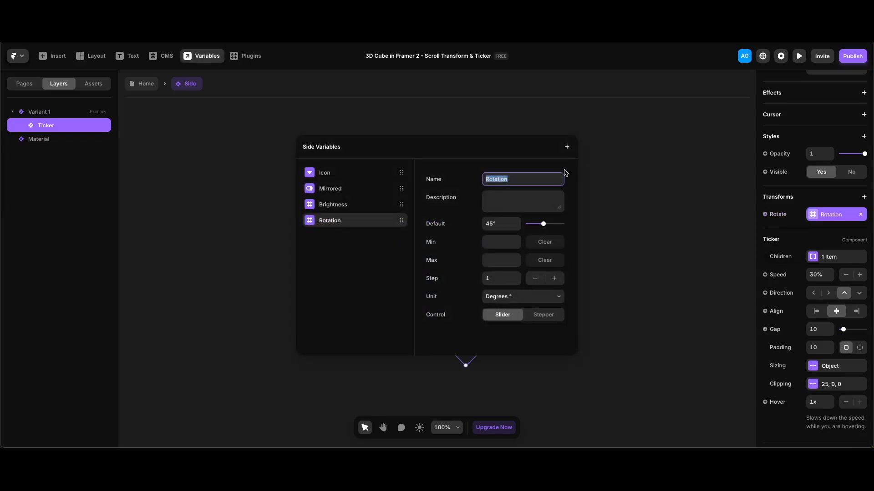
key("super+Left")
type("Ticker")
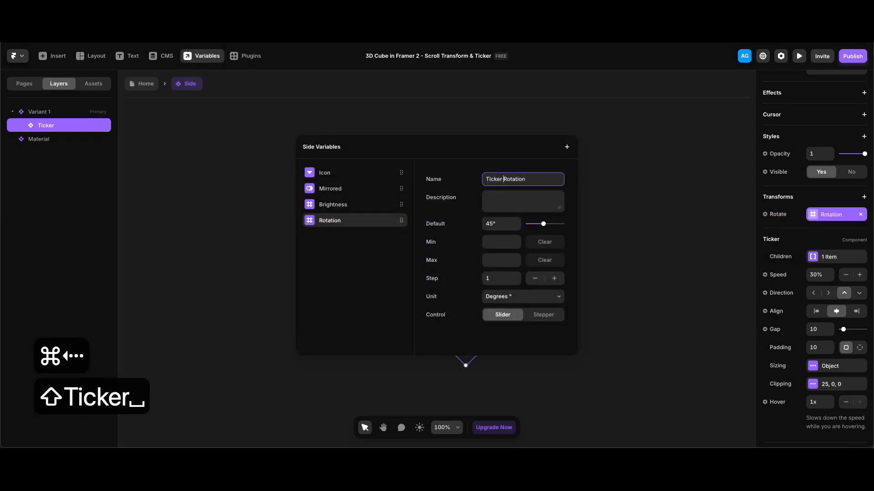
left_click(266, 323)
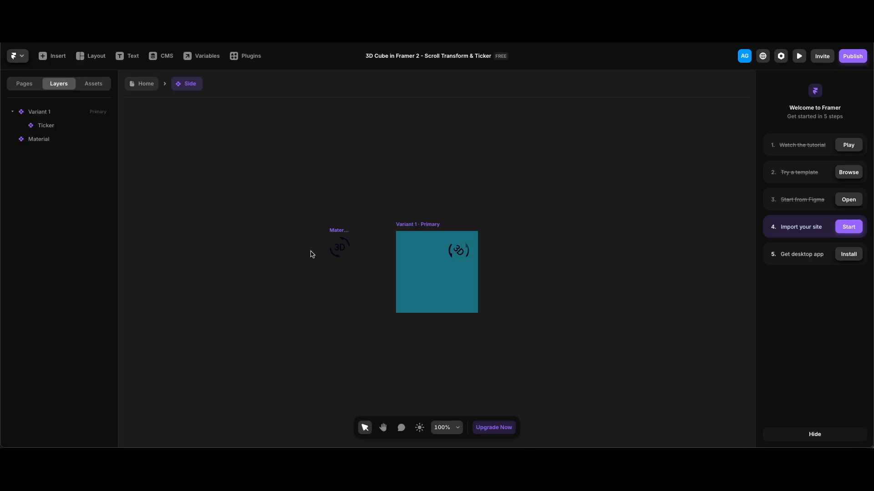
key("Escape")
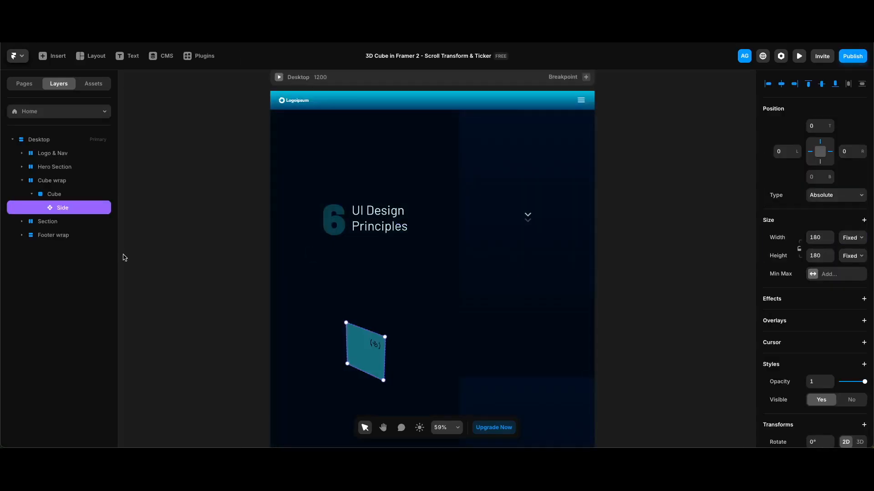
Rename the Side instance inside Cube as F and set its Brightness to 120.
double_click(73, 208)
type("F")
key("Return")
scroll(835, 357, "down", 4)
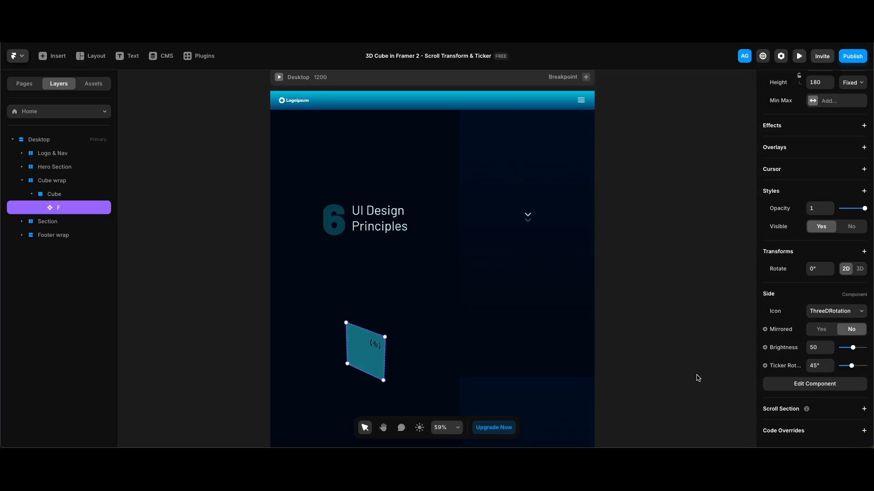
left_click(821, 348)
type("120")
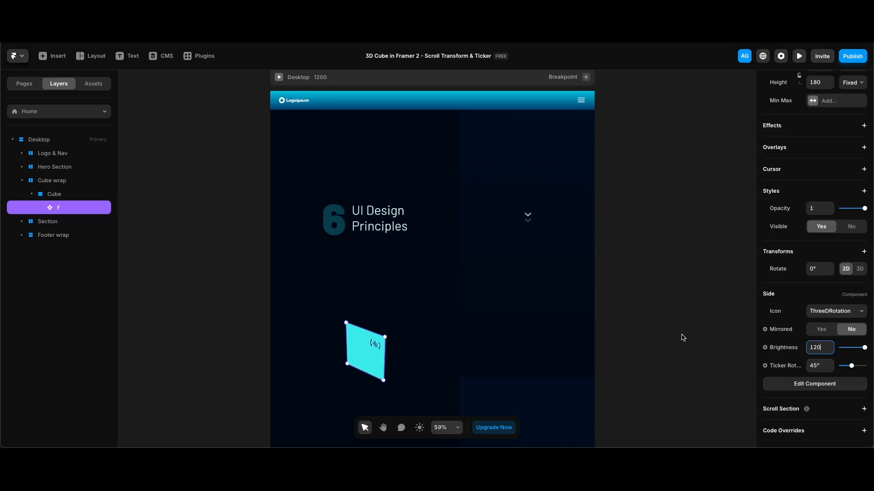
Add Depth and Origin transforms to side F and switch its rotation to 3D.
scroll(407, 397, "down", 1)
scroll(406, 397, "up", 5)
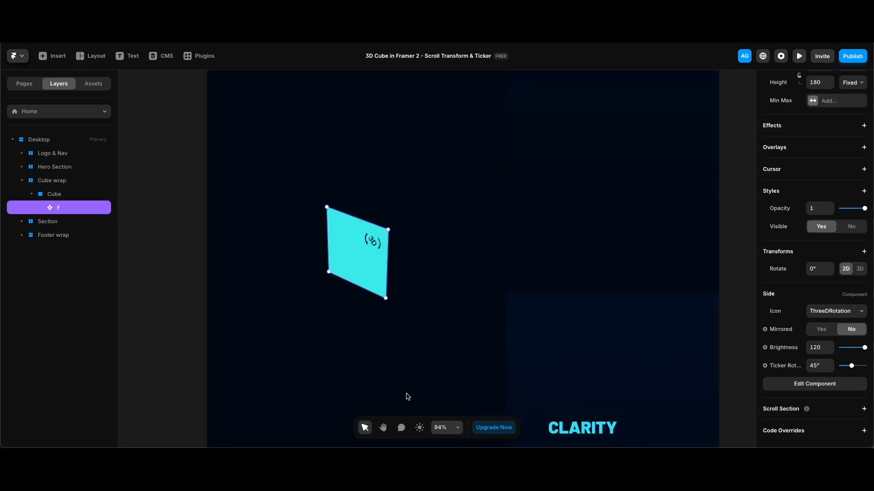
left_click(860, 252)
left_click(863, 252)
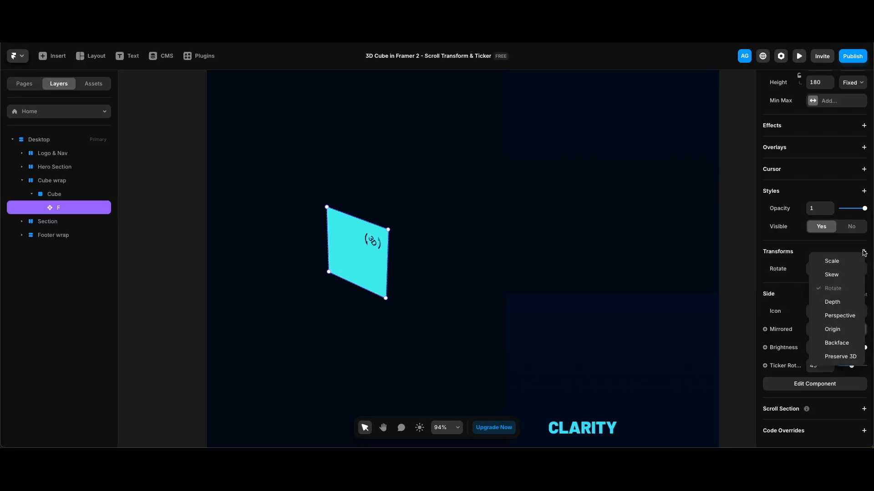
left_click(840, 301)
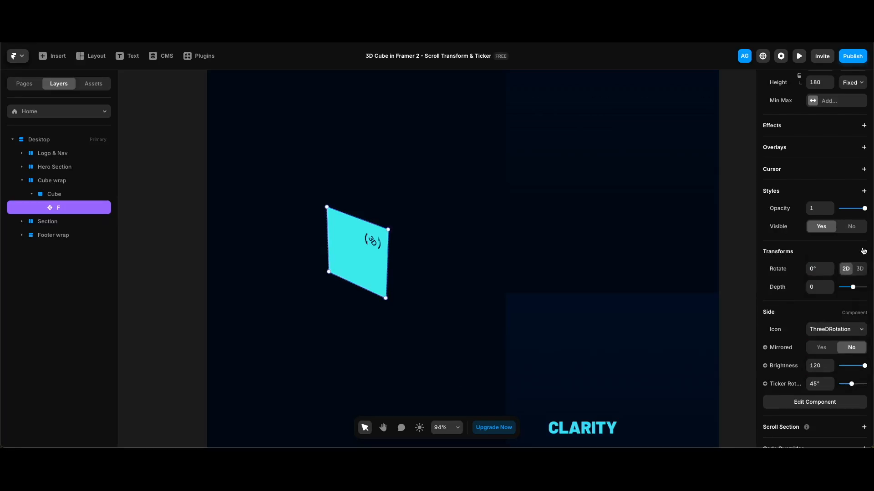
left_click(863, 250)
left_click(847, 324)
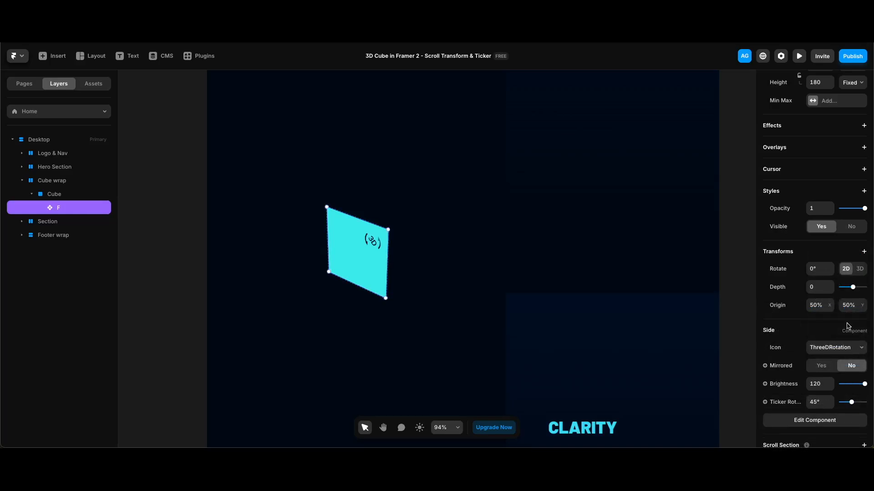
left_click(859, 269)
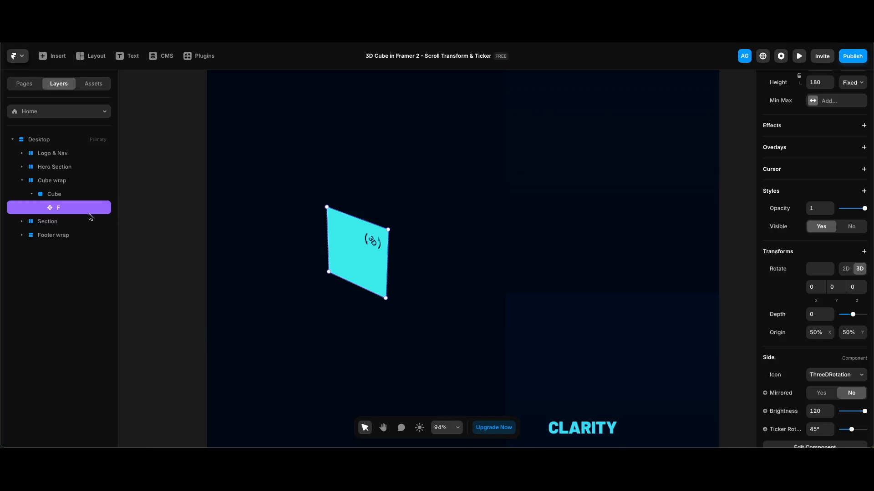
Duplicate side F, rename the copy as R, and place it below F in the Cube layer order.
key("super+d")
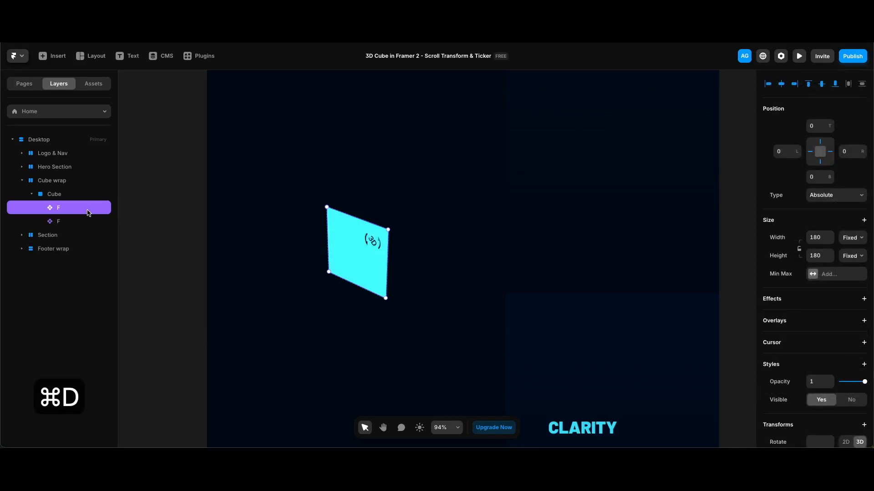
double_click(65, 209)
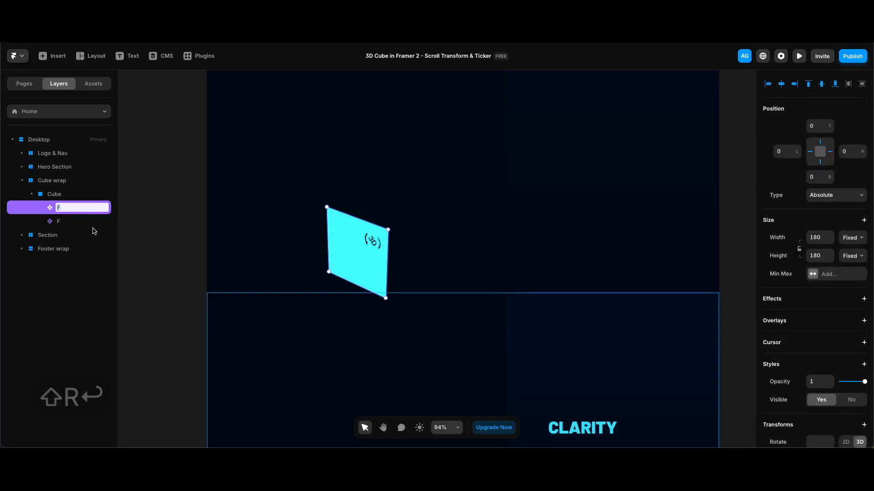
type("R")
key("Return")
left_click_drag(90, 210, 87, 225)
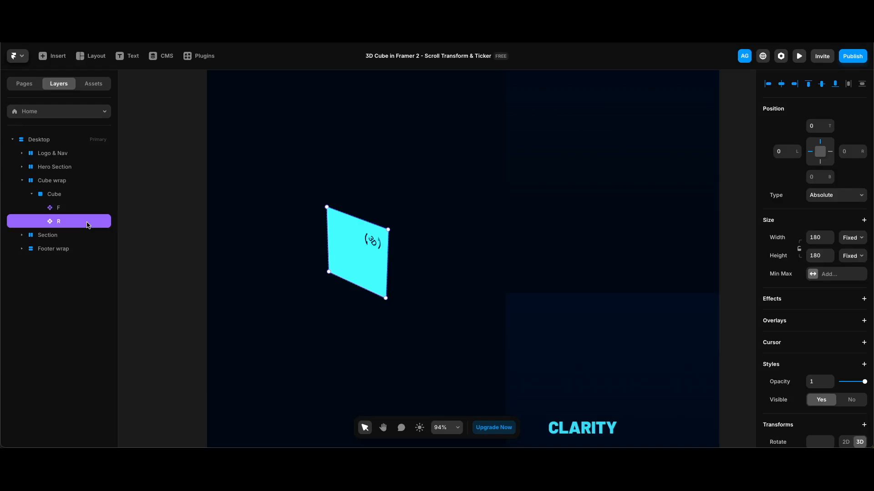
Set side R's transform origin X to 100% and its 3D rotation Y to -90.
scroll(821, 270, "down", 5)
left_click(821, 270)
type("100%")
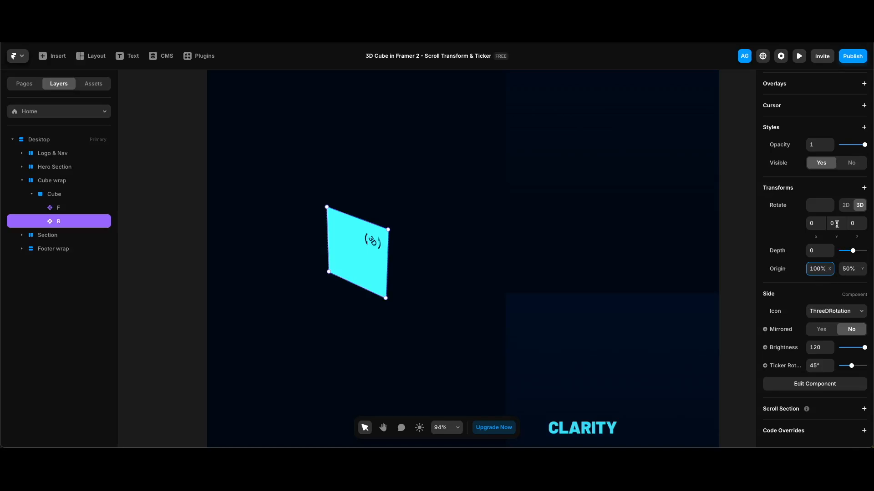
left_click(837, 224)
key("shift+Down")
key("shift+Down")
key("shift+Down")
key("shift+Down")
key("shift+Down")
key("shift+Down")
key("shift+Down")
key("shift+Down")
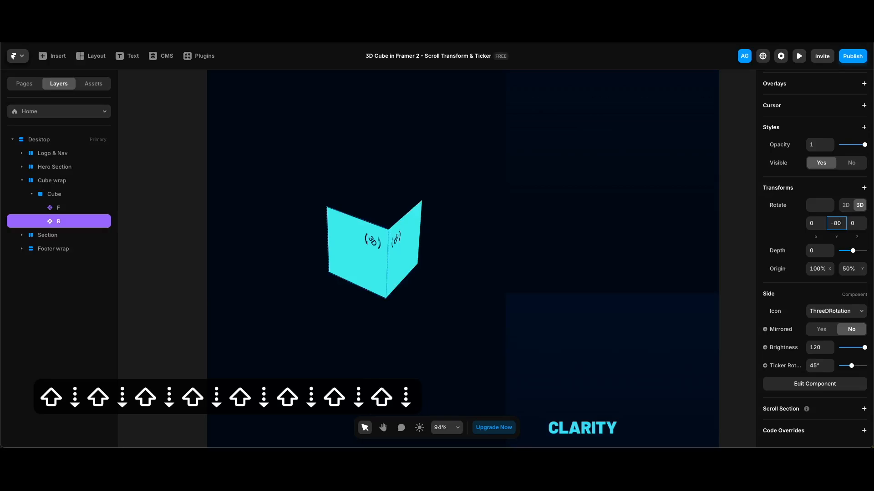
key("shift+Down")
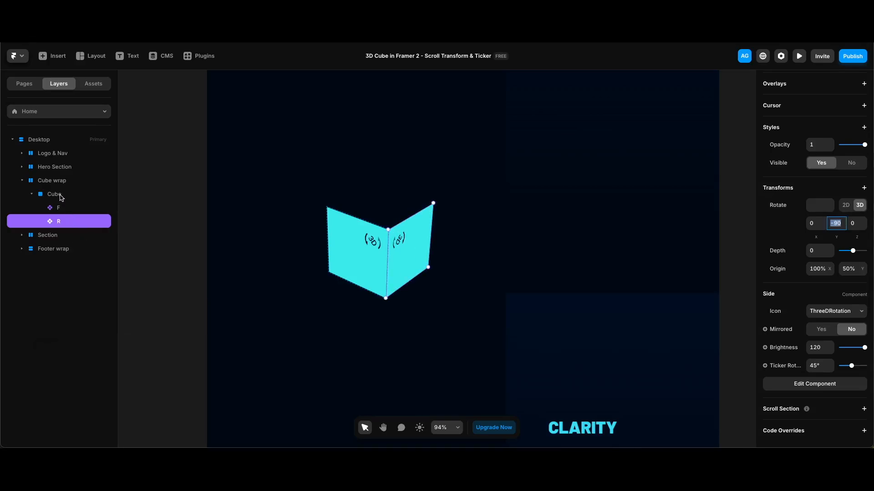
Rotate the Cube frame to -80 on the Y axis so that side R faces the viewer.
left_click(59, 196)
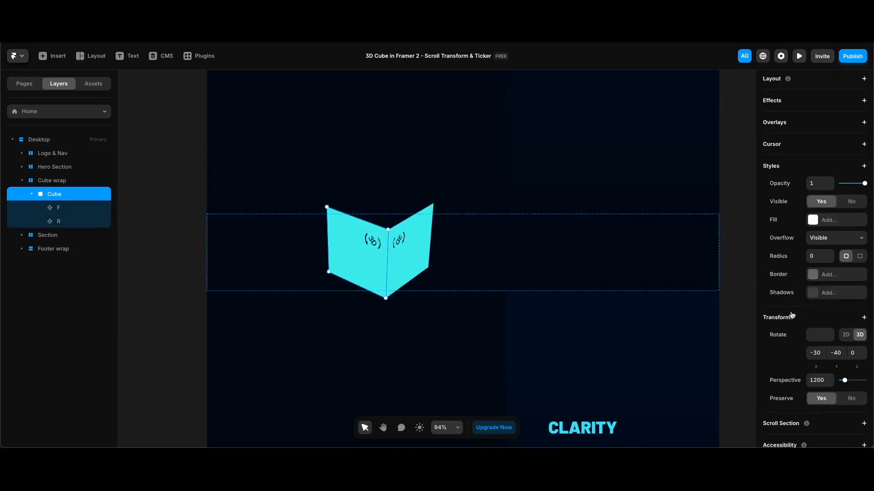
scroll(790, 314, "down", 2)
left_click(836, 316)
key("shift+Down")
key("shift+Down")
key("shift+Down")
key("shift+Down")
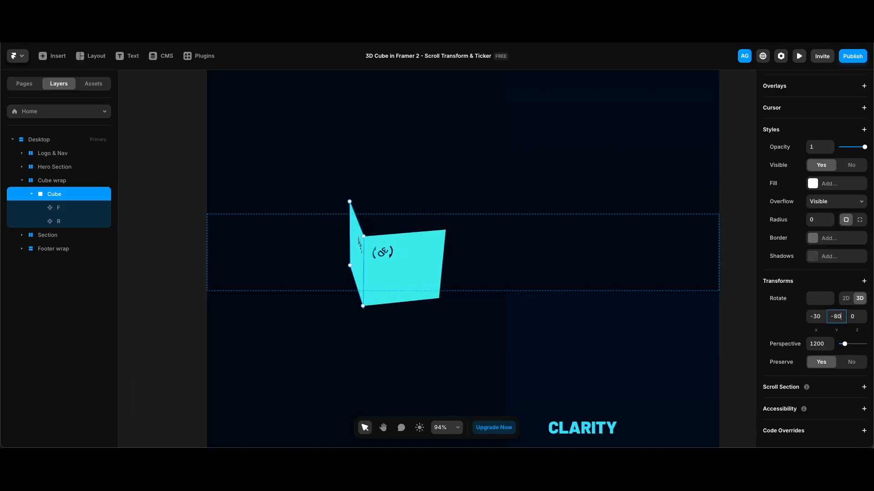
Turn on Mirrored for side R and set its Ticker Rotation to -45°.
left_click(65, 220)
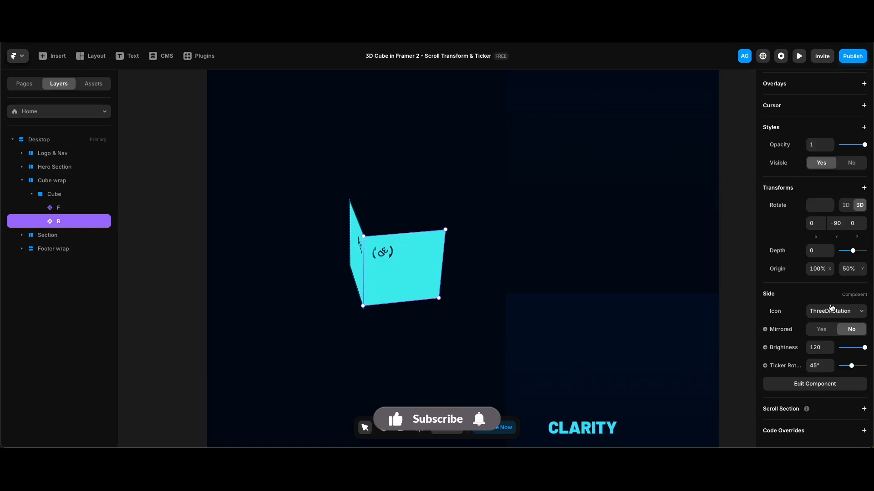
left_click(822, 329)
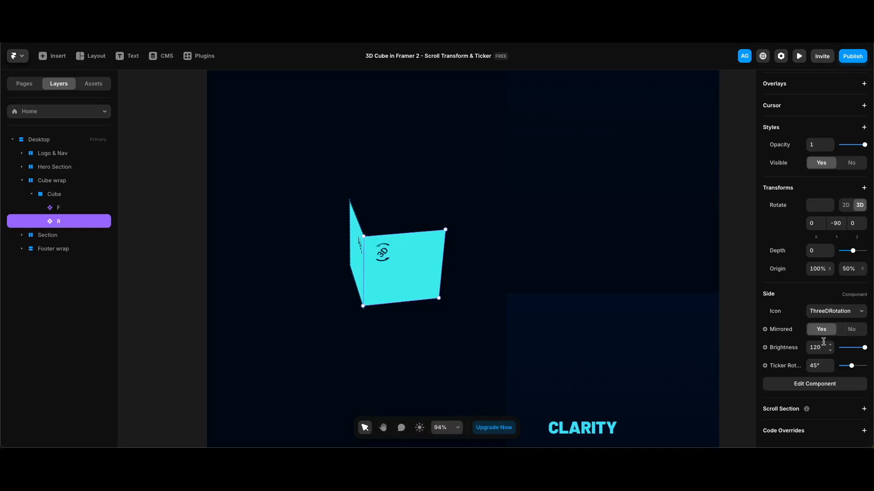
left_click(819, 365)
key("super+Left")
type("-")
key("Return")
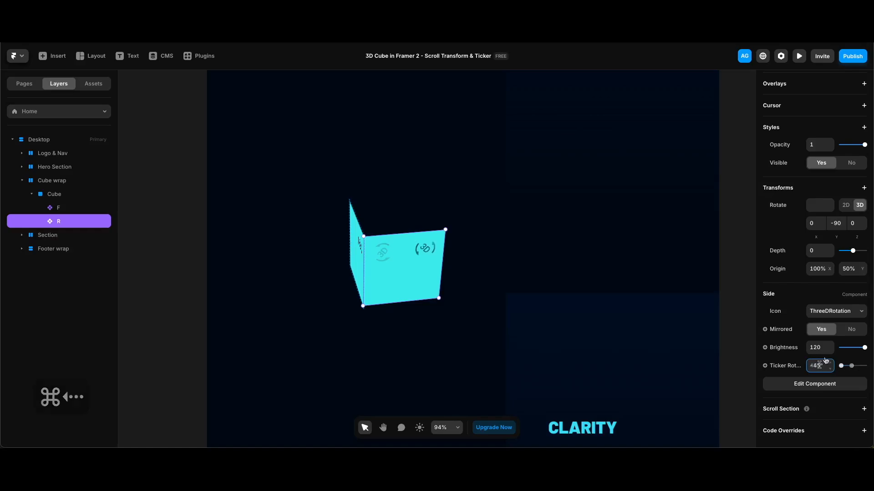
Set side R's Brightness to 80 and change its icon to Repeat.
left_click(824, 348)
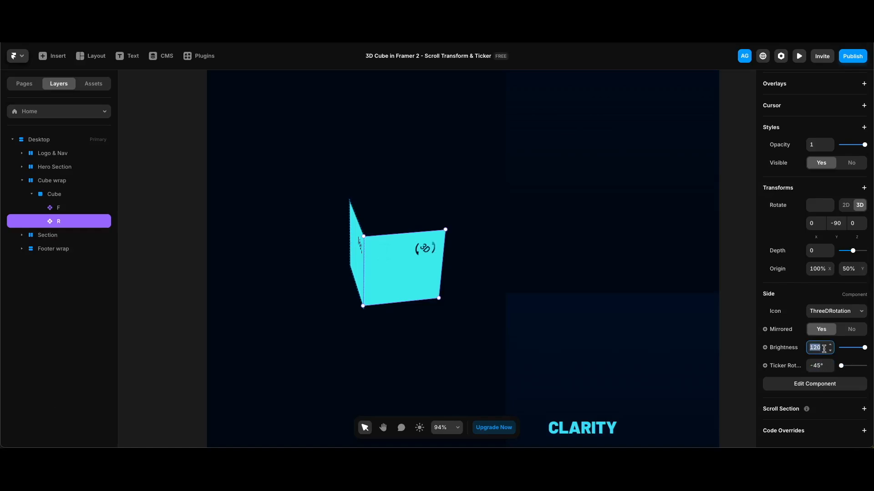
type("80")
key("Return")
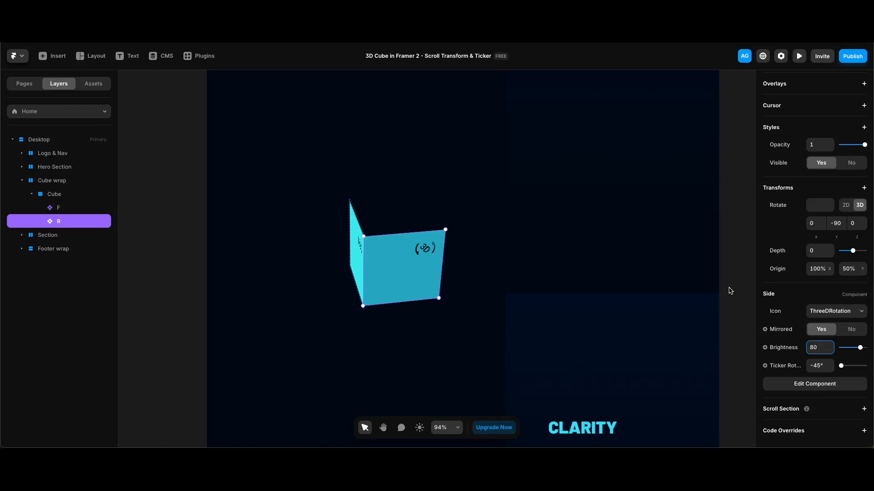
left_click(822, 311)
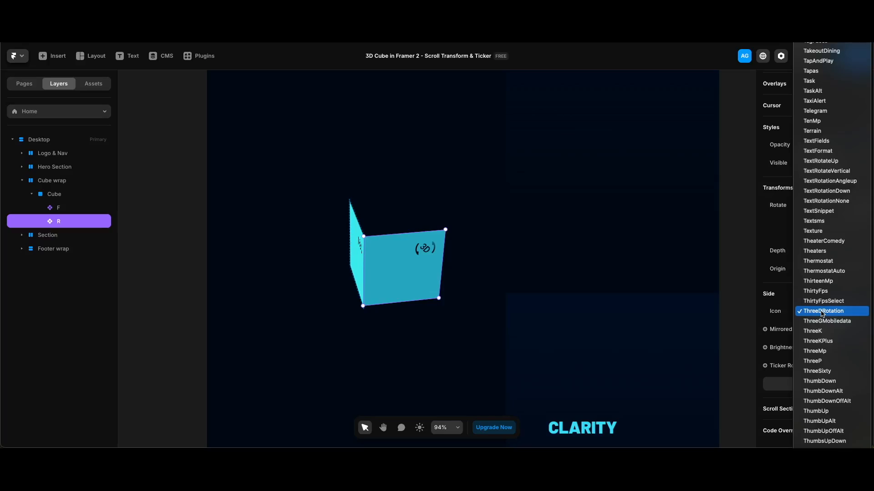
type("repeat")
key("Return")
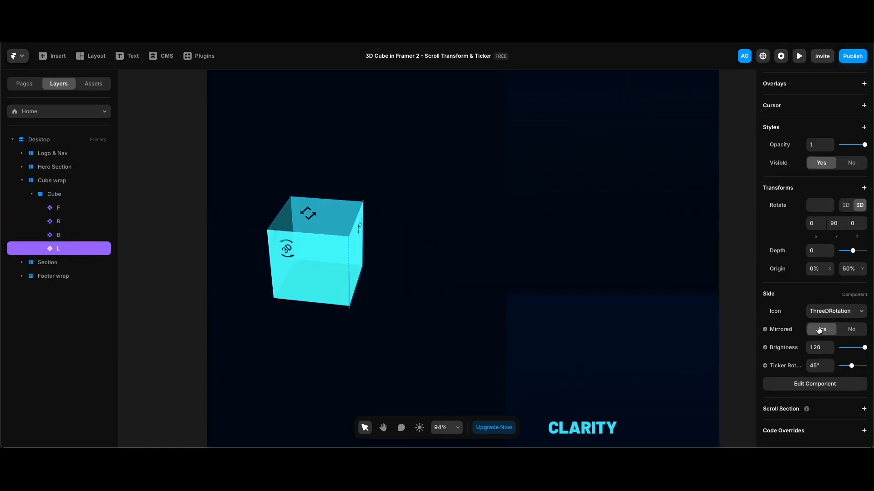
Set side L's Ticker Rotation to -45° and change its icon to a figure of a person in motion.
left_click(828, 366)
type("-")
left_click(836, 311)
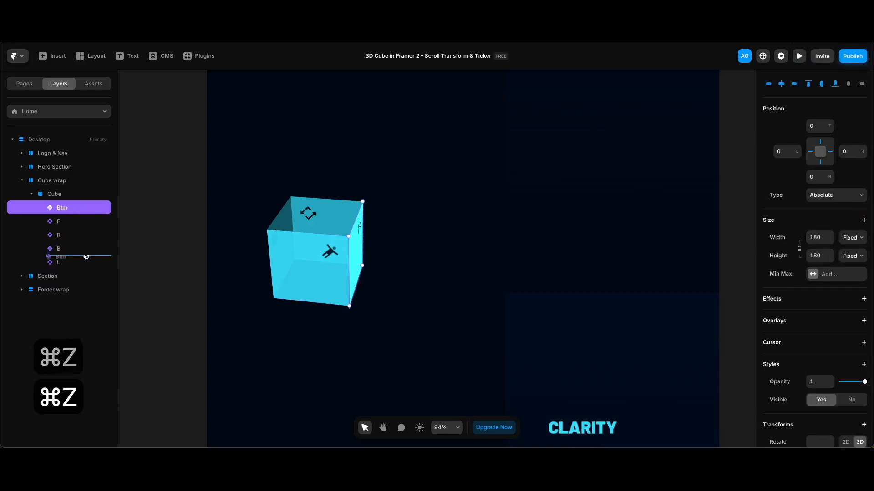
scroll(814, 273, "down", 10)
left_click(62, 193)
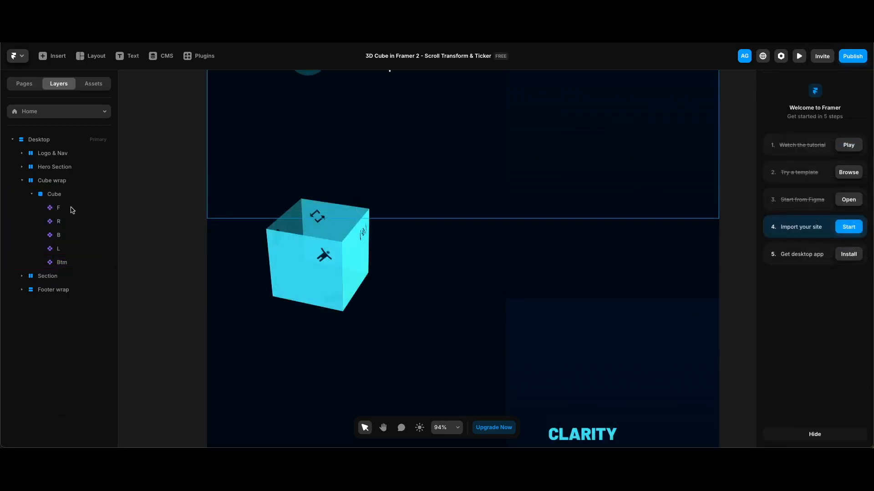
Duplicate side F, rename the copy T and place it below Btm inside the Cube frame.
left_click(71, 210)
key("super+d")
double_click(82, 215)
type("T")
key("Return")
left_click_drag(65, 211, 68, 278)
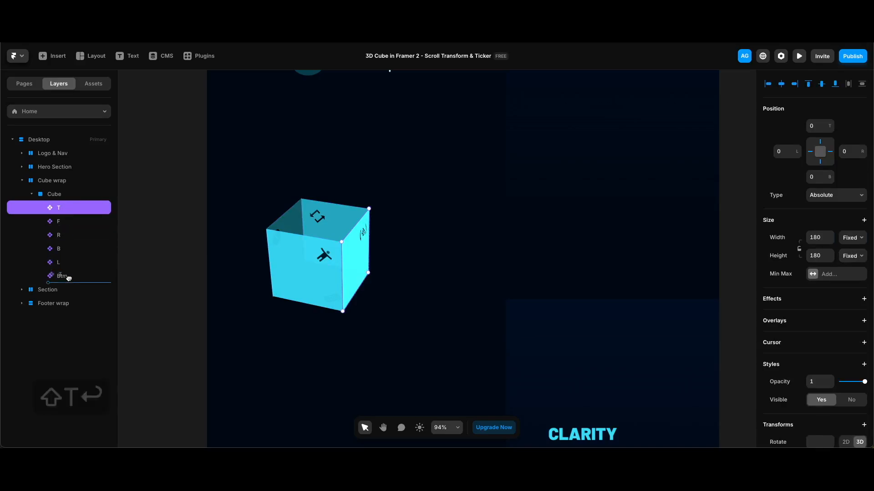
Set side T's transform origin Y to 0% and its 3D rotation X to -90.
left_click(849, 273)
type("0")
key("Return")
left_click(816, 228)
type("-90")
key("Return")
Rotate the Cube frame to -90 on the X axis so that side T faces the viewer.
key("shift+Down")
key("shift+Down")
key("shift+Down")
key("shift+Down")
key("shift+Down")
key("shift+Down")
key("shift+Down")
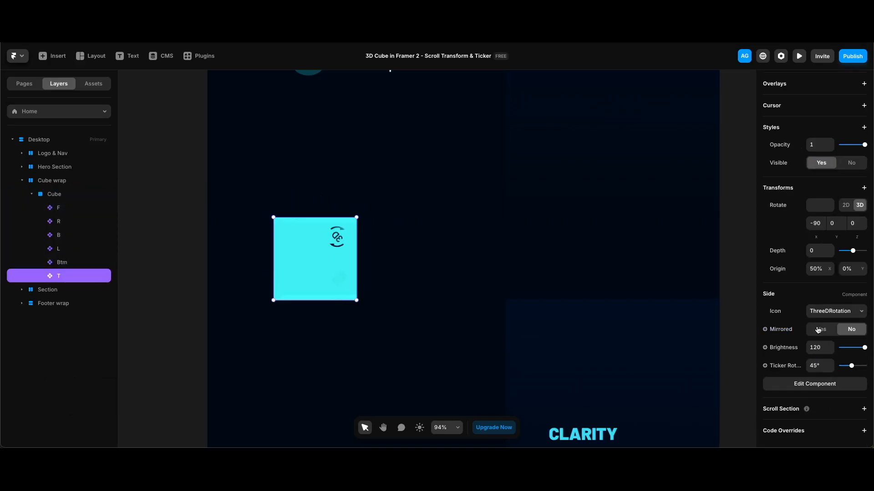
Set side T's Brightness to 150 and change its icon to ViewQuilt.
left_click(819, 348)
type("150")
key("Return")
left_click(842, 311)
type("viewq")
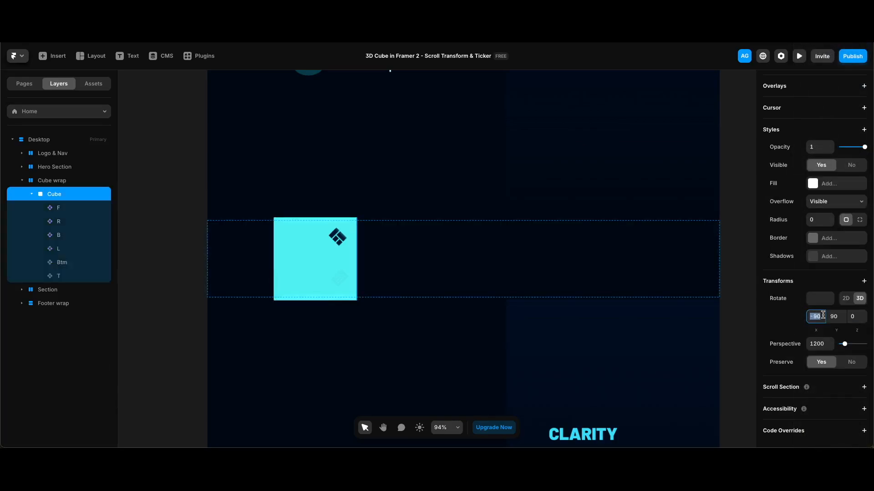
Reset the Cube frame's X and Y rotation to 0 and change side F's icon to FilterNone.
type("00")
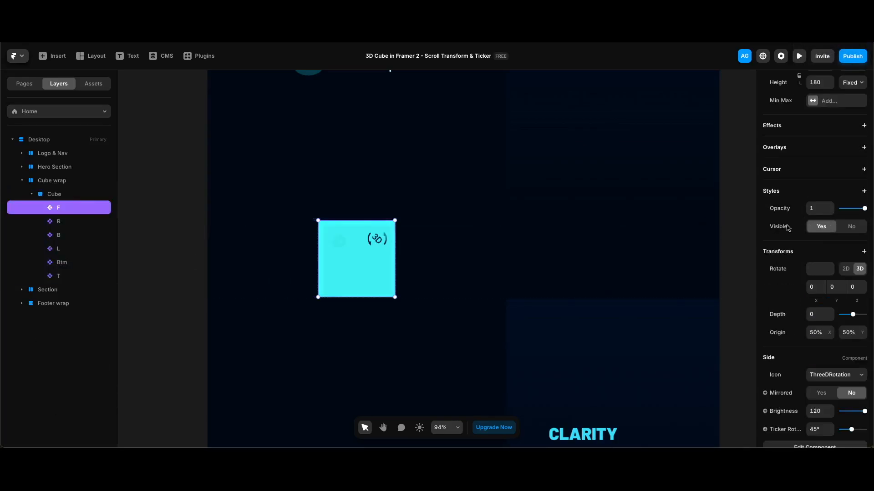
scroll(789, 227, "down", 2)
left_click(837, 312)
type("filt")
key("Escape")
left_click(176, 363)
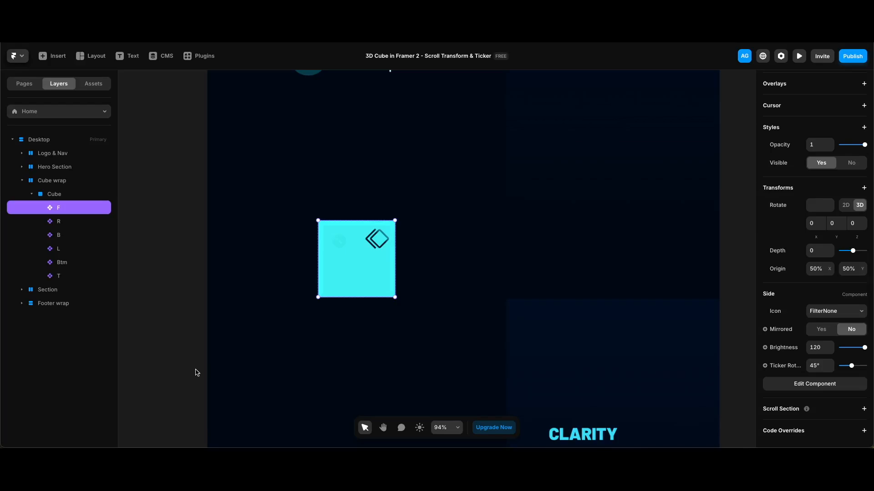
In the Side component, set the Icon variable's default to FilterNone and the Material icon's style to Outlined.
double_click(357, 278)
left_click(339, 247)
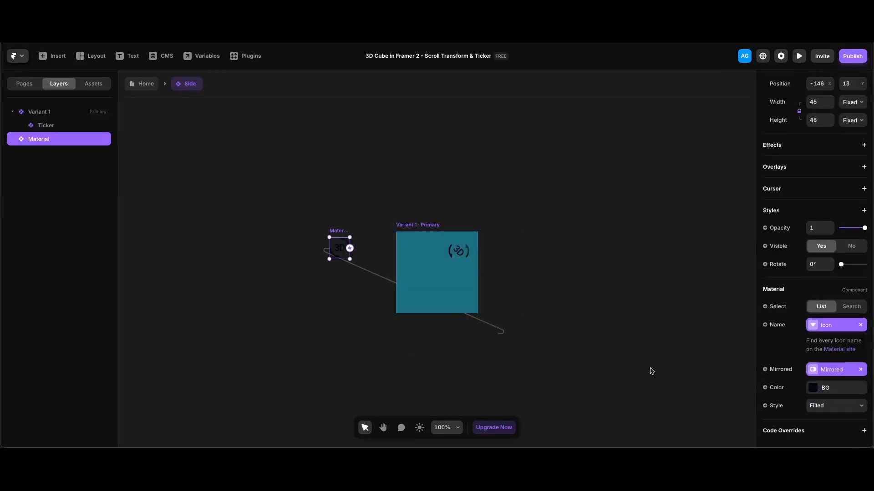
left_click(836, 324)
left_click(530, 227)
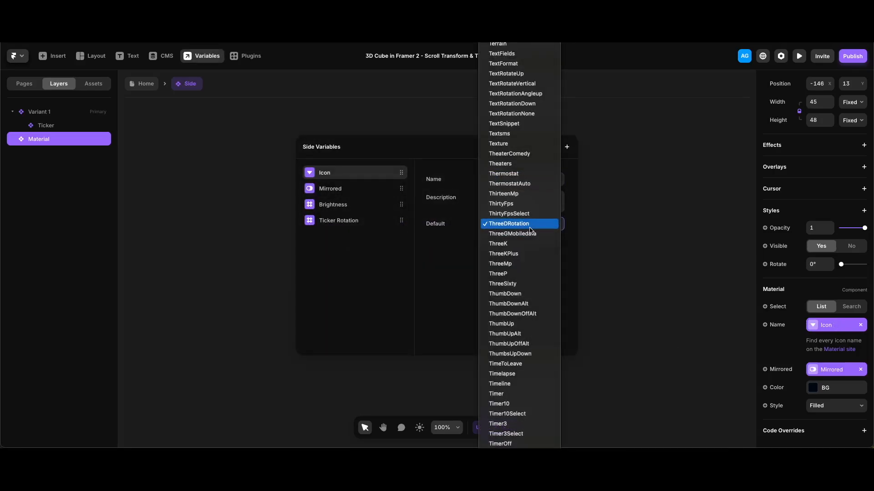
type("filtern")
key("Return")
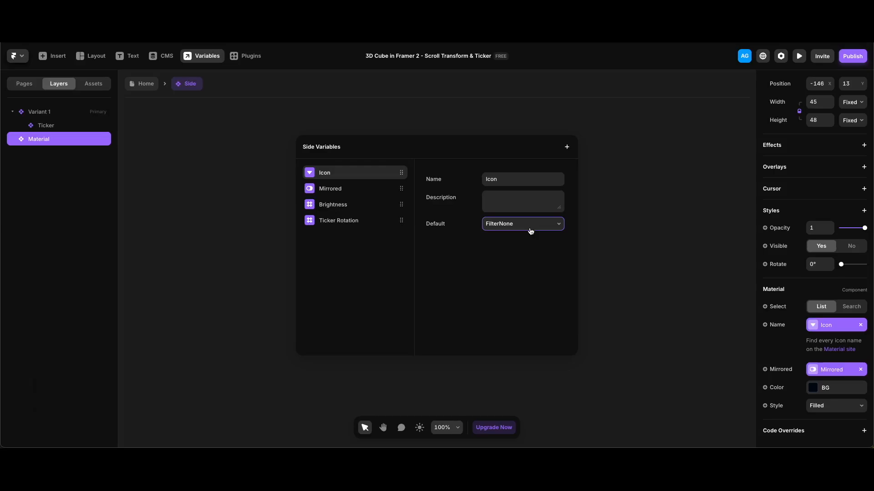
left_click(636, 248)
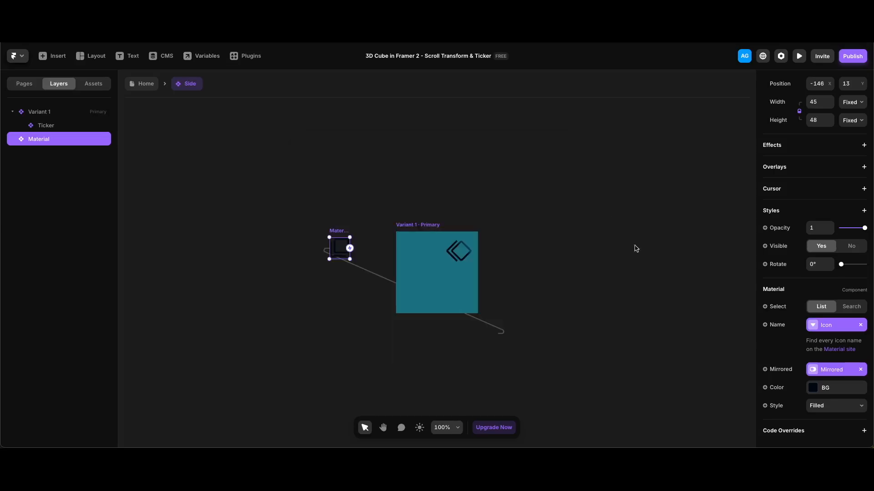
left_click(839, 405)
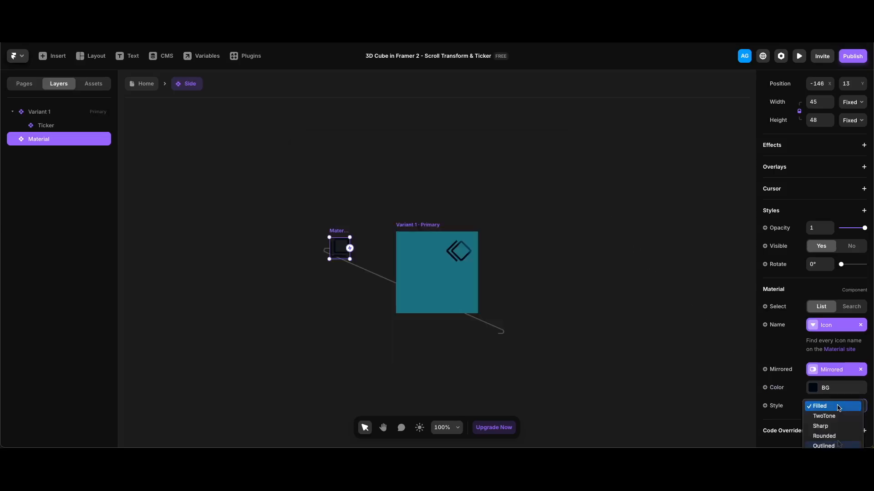
left_click(838, 446)
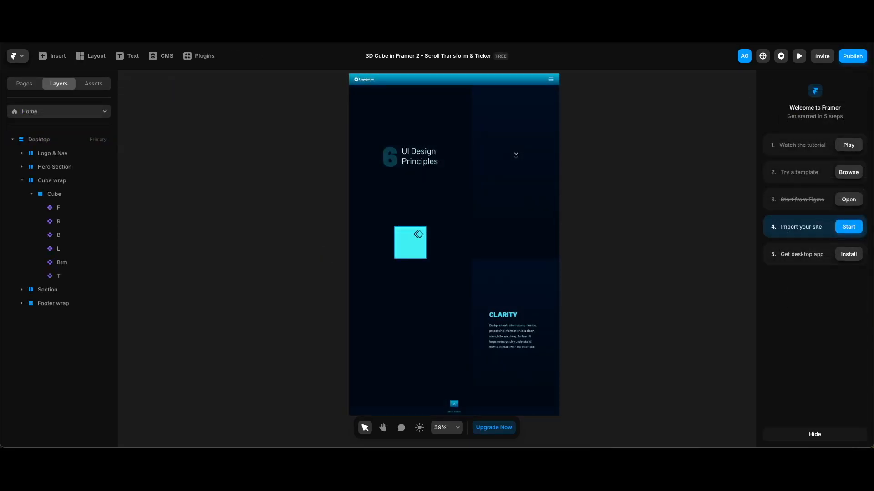
Turn the Clarity section on the Home page into a component named Section.
left_click(58, 291)
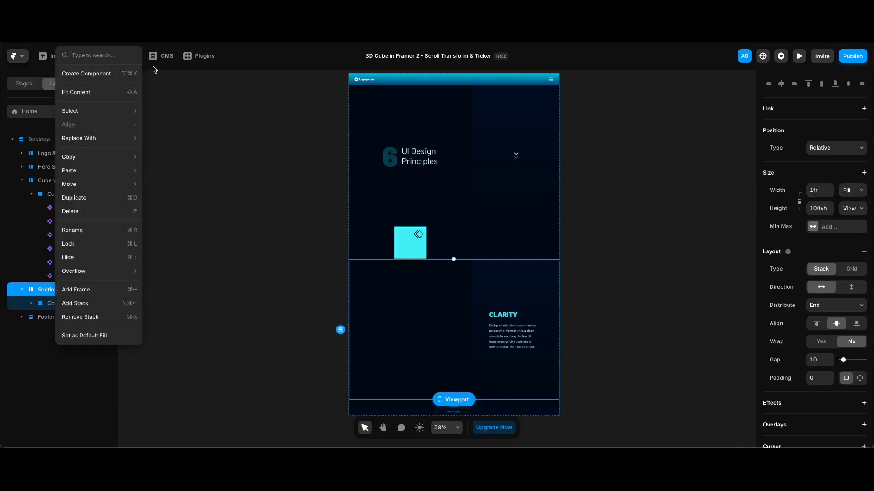
left_click(86, 74)
left_click(477, 278)
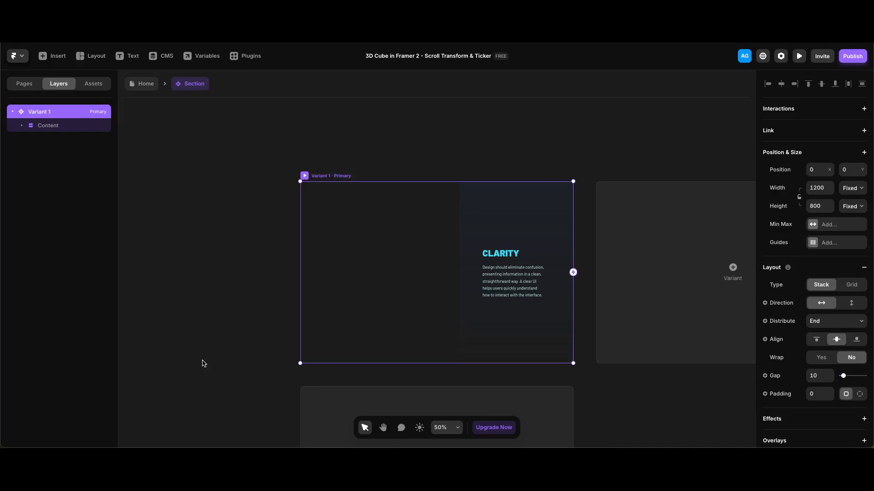
left_click(203, 363)
Create a plain text variable named Title for the content of the CLARITY heading.
left_click(505, 256)
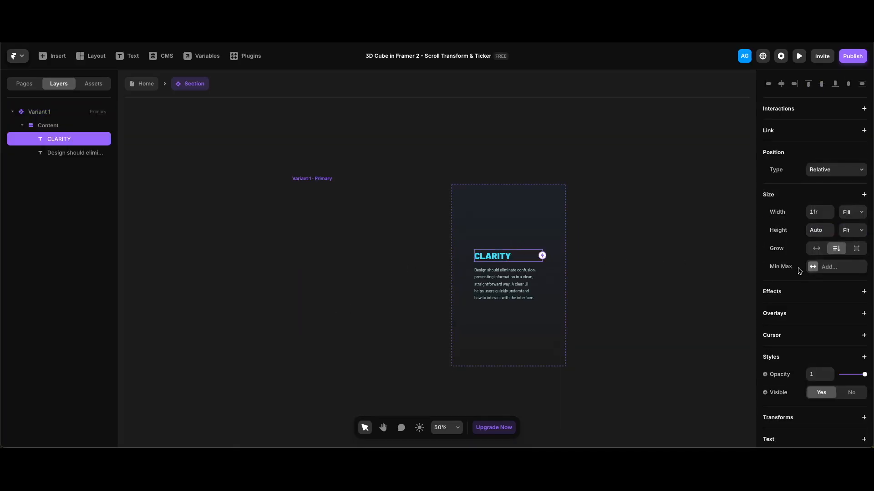
scroll(805, 273, "down", 5)
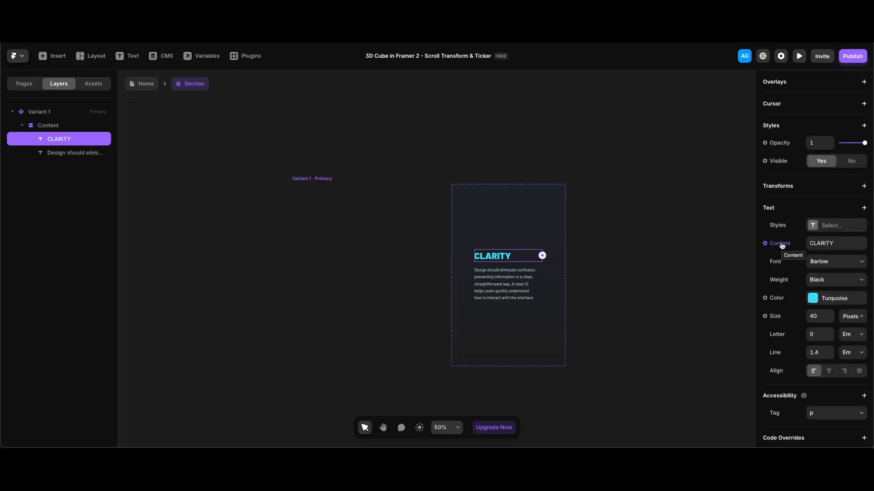
left_click(781, 246)
mouse_move(789, 260)
left_click(723, 259)
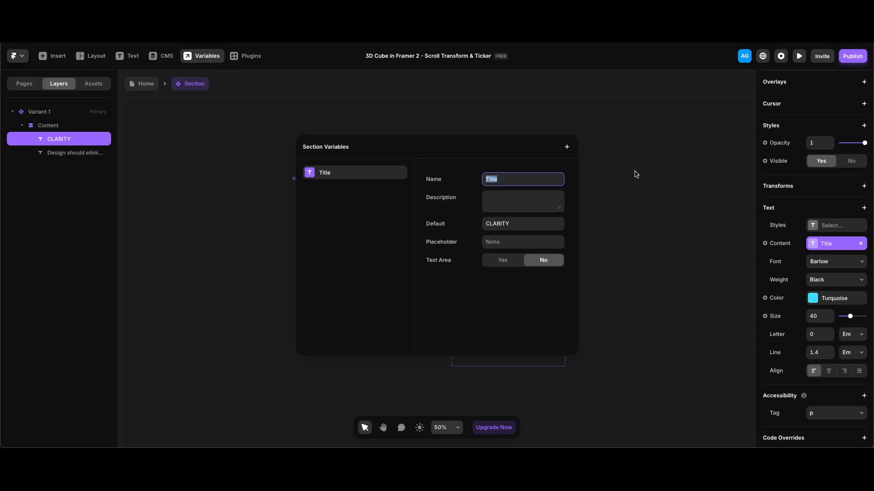
left_click(635, 173)
Create a formatted text variable named Text for the description paragraph's content and return to the Home page.
left_click(516, 283)
scroll(797, 306, "down", 5)
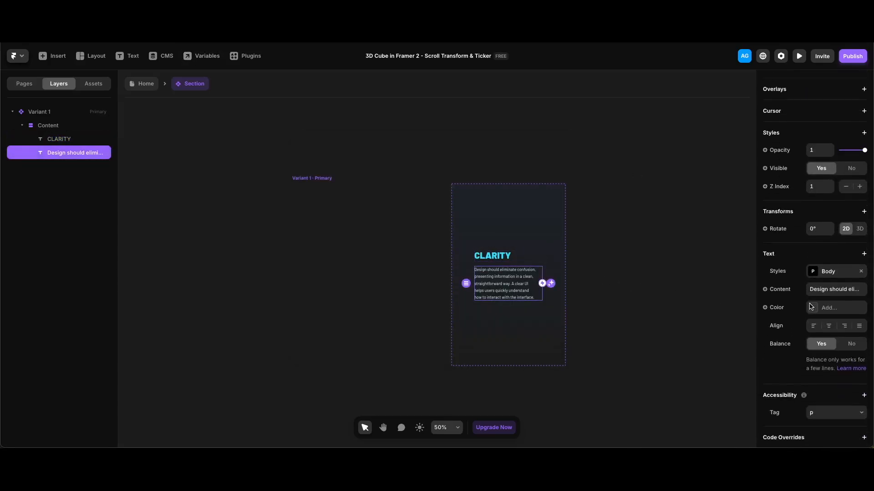
left_click(765, 283)
mouse_move(787, 301)
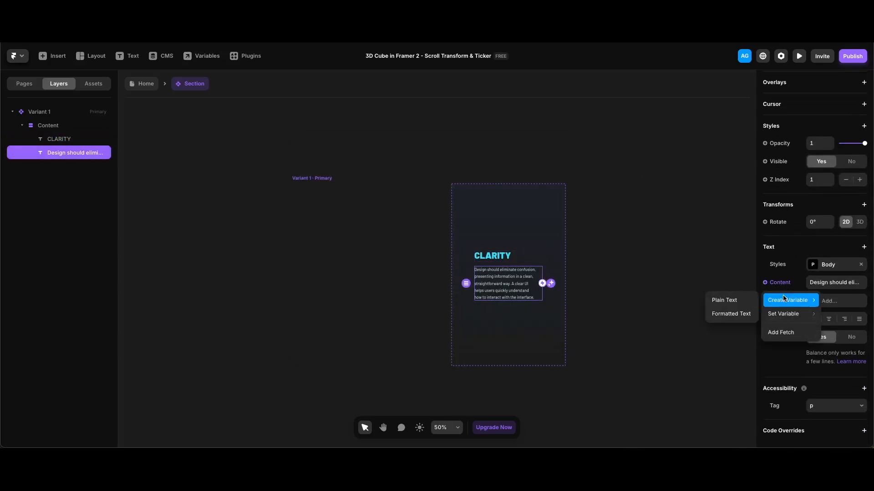
left_click(727, 317)
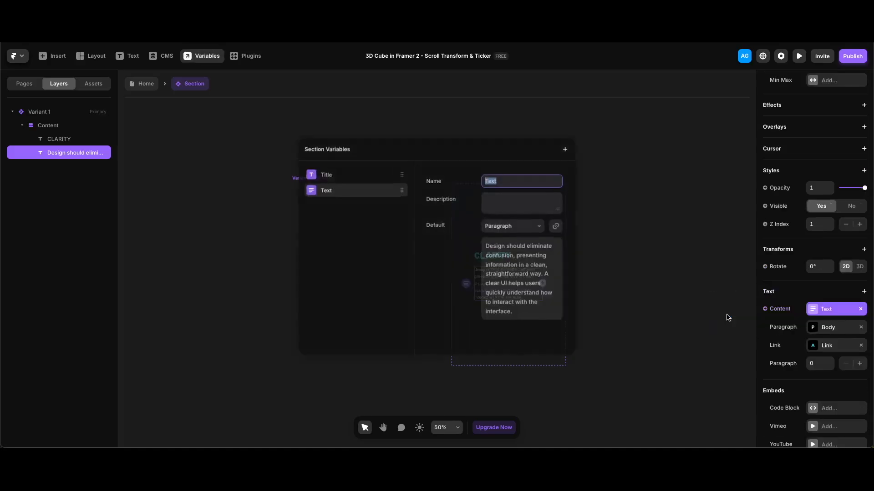
left_click(638, 161)
double_click(312, 269)
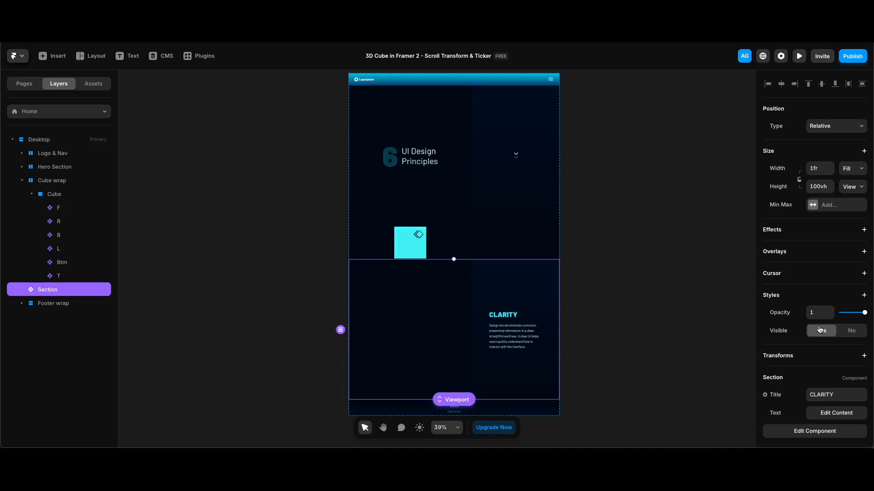
Add a scroll section to the Clarity section and name it 1.
scroll(817, 328, "down", 1)
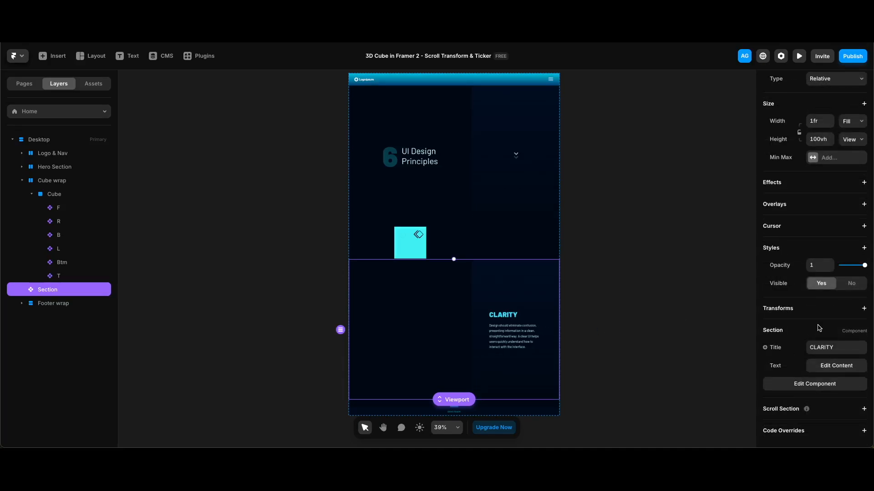
left_click(827, 408)
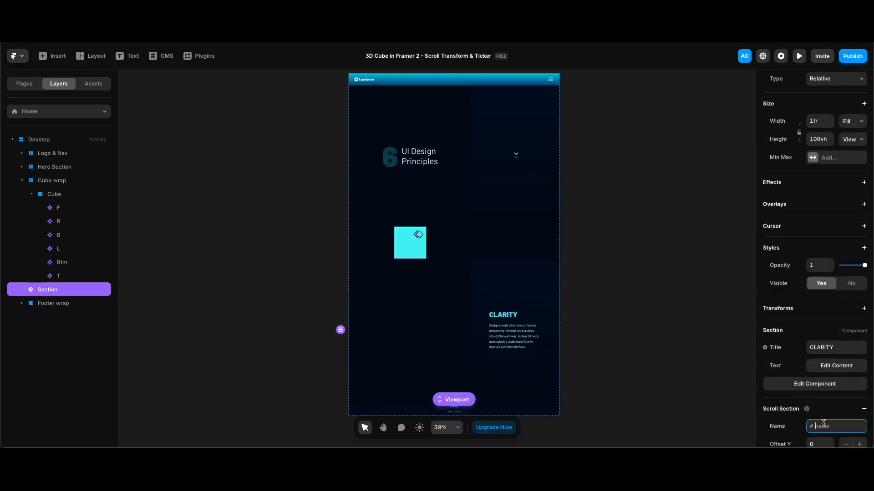
type("1")
key("Return")
left_click(610, 264)
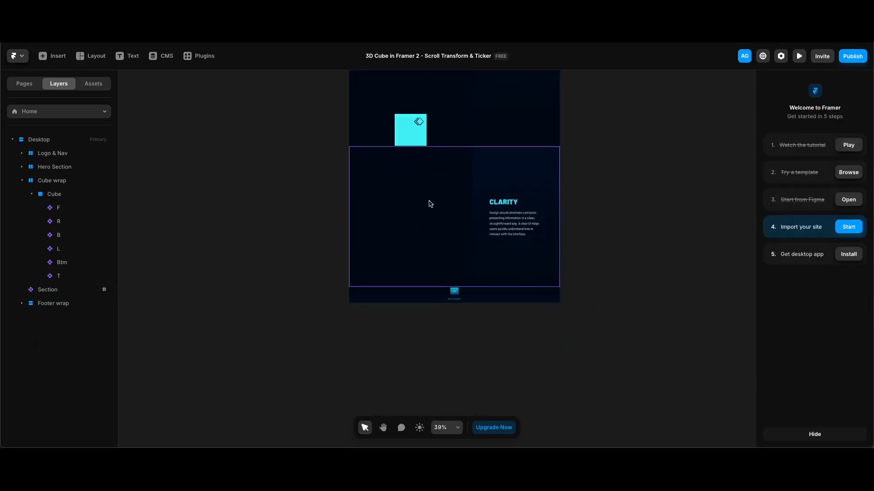
Duplicate the Clarity section, title the copy CONSISTENCY and name its scroll section 2.
left_click(452, 208)
key("super+d")
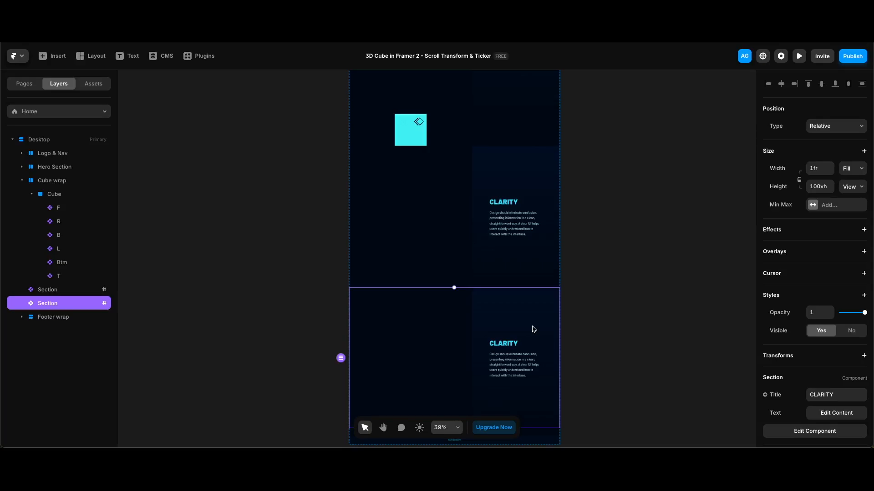
scroll(533, 330, "down", 3)
left_click(841, 310)
type("CONSISTENCY")
left_click(828, 389)
type("2")
key("Return")
Add two more section copies: FEEDBACK with scroll section name 3 and ACCESSIBILITY with scroll section name 4.
key("super+d")
key("super+d")
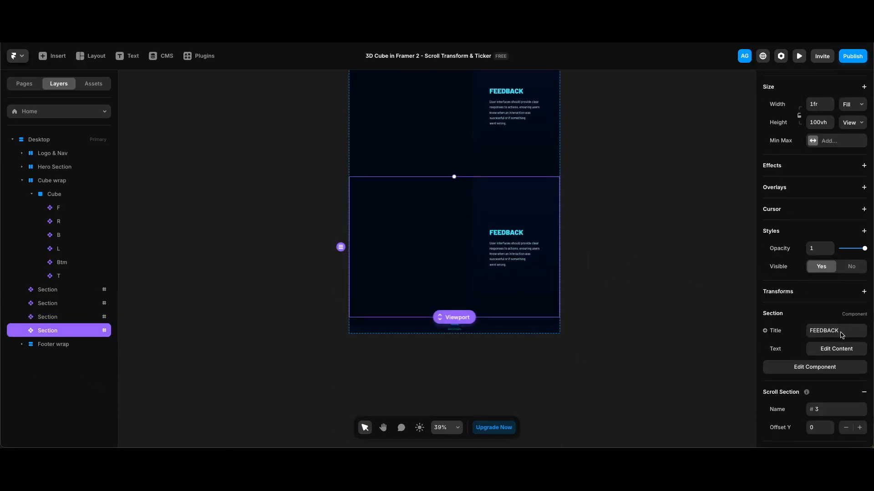
left_click(841, 333)
type("ACCESSIBILITY")
left_click(836, 409)
type("4")
key("Return")
Duplicate the section two more times and enter the visual hierarchy description starting "By emphasizing the most important elements first".
key("super+d")
key("super+d")
type("By emphasizing the most important elements first, visual hierarchy helps users focus on what matters most with clarity and ease.")
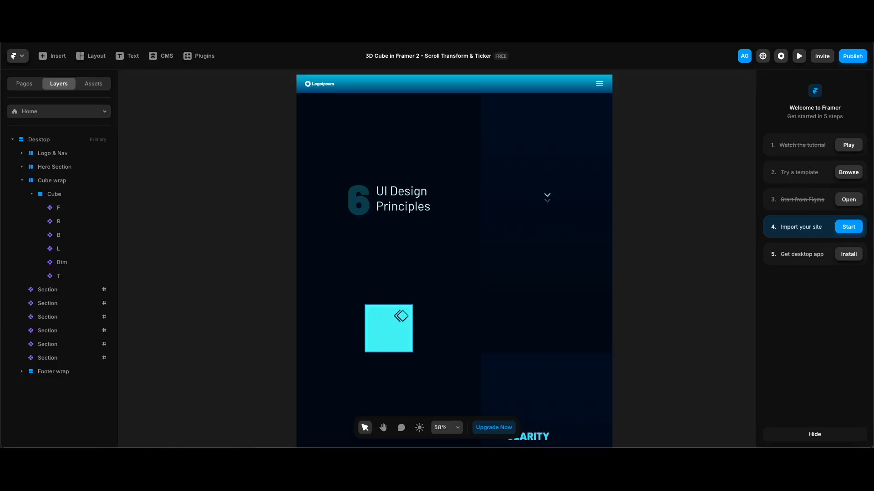
Add a Scroll Transform effect to the Cube frame with its trigger set to Section in View.
left_click(59, 194)
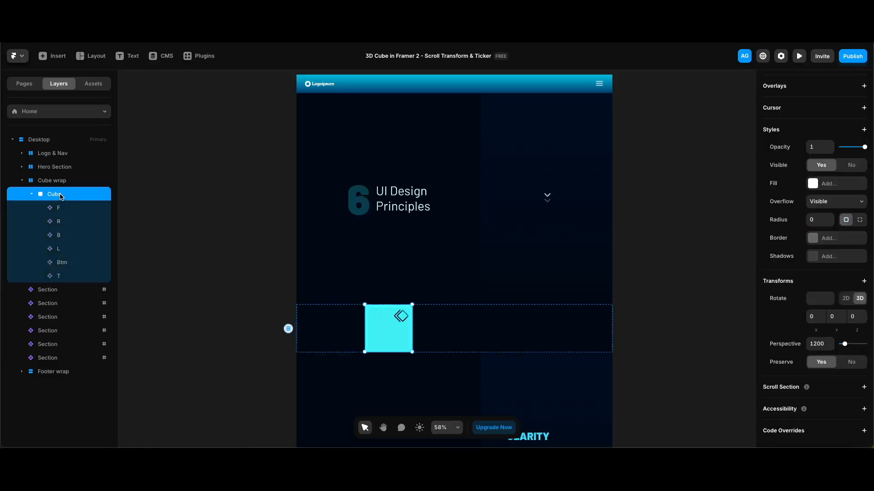
scroll(819, 273, "up", 5)
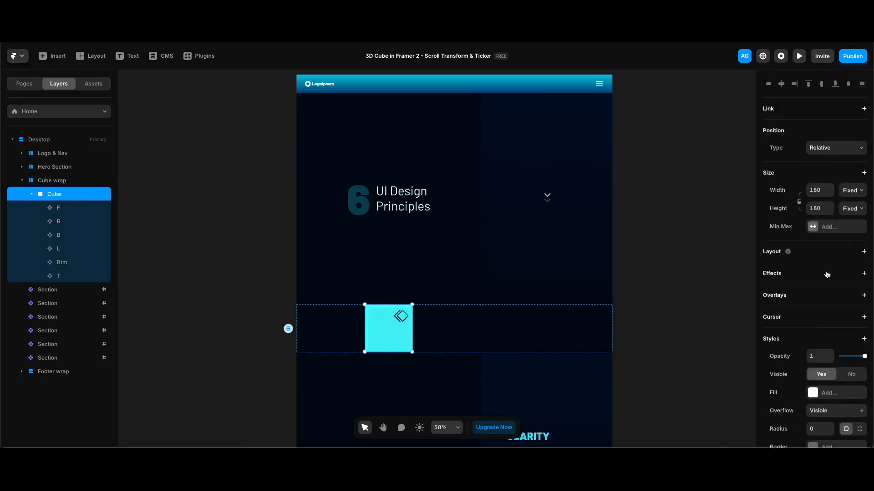
left_click(827, 274)
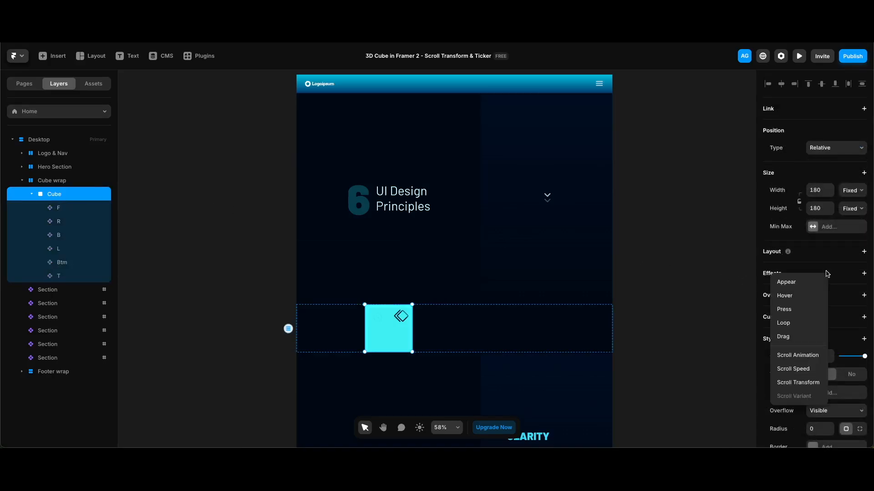
left_click(808, 384)
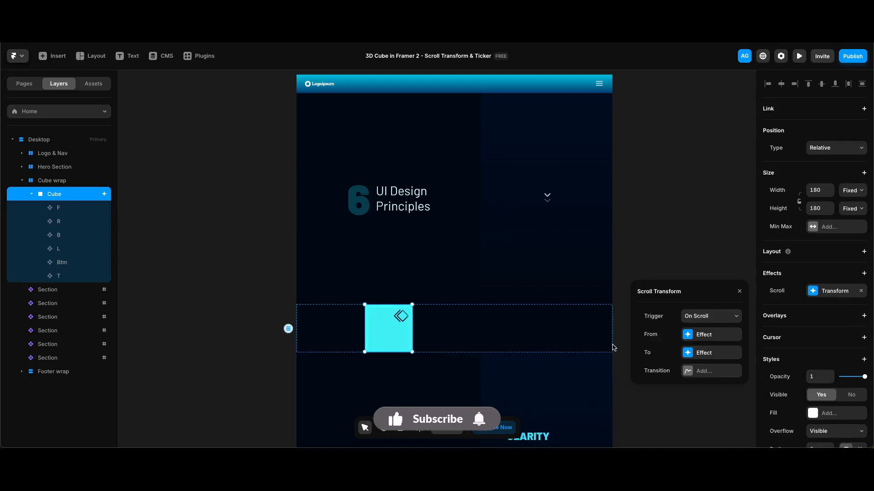
left_click(702, 316)
left_click(705, 341)
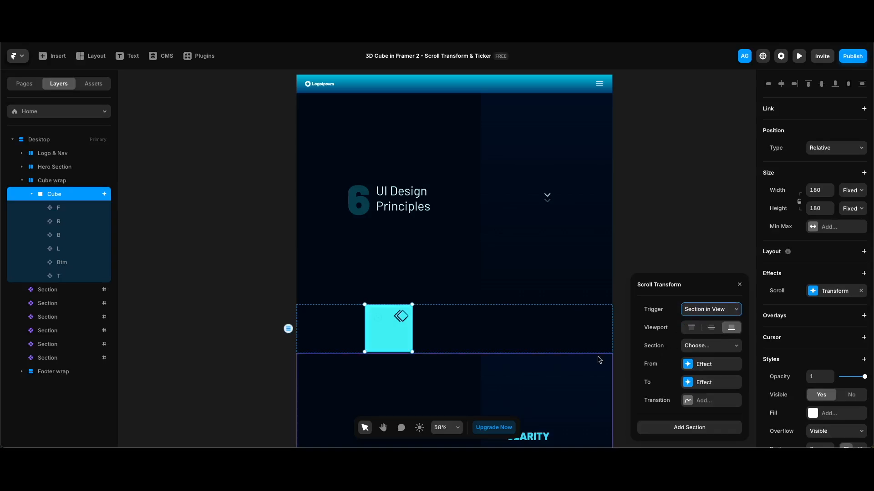
Set the Scroll Transform's viewport alignment to the bottom and its first section to #2.
left_click(731, 328)
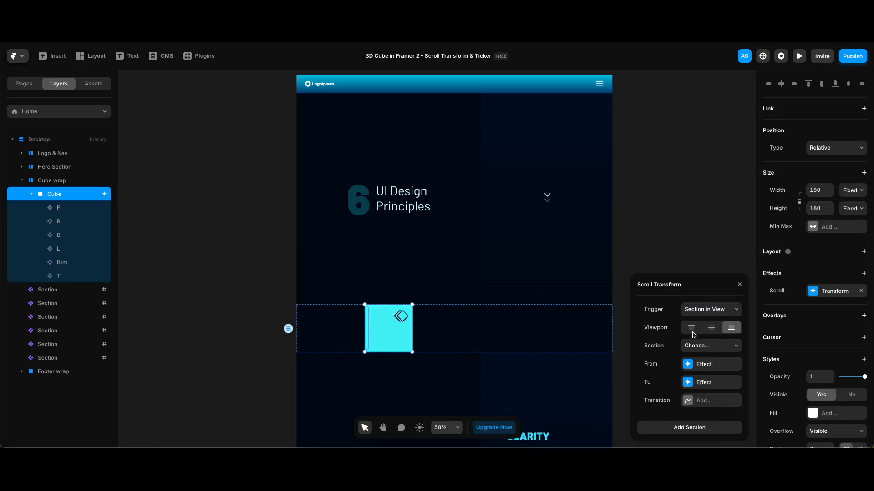
left_click(703, 346)
left_click(703, 365)
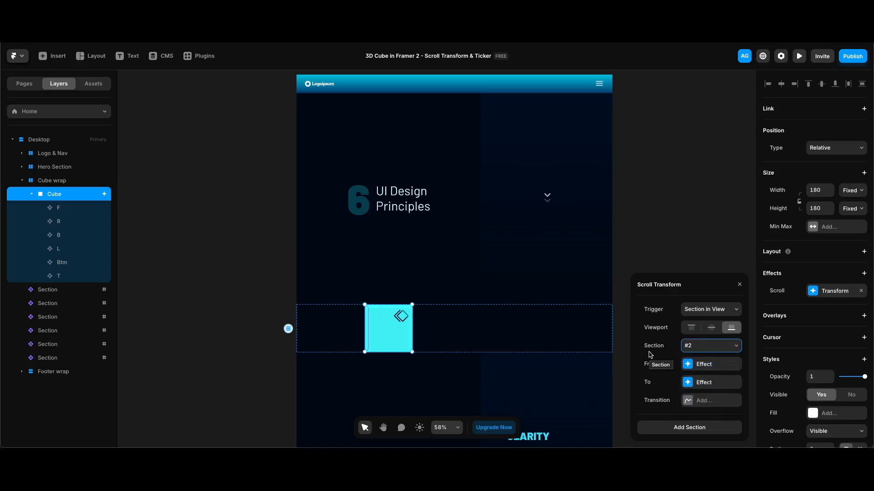
Set the opacity and scale of the Scroll Transform's From effect to 1.
left_click(724, 366)
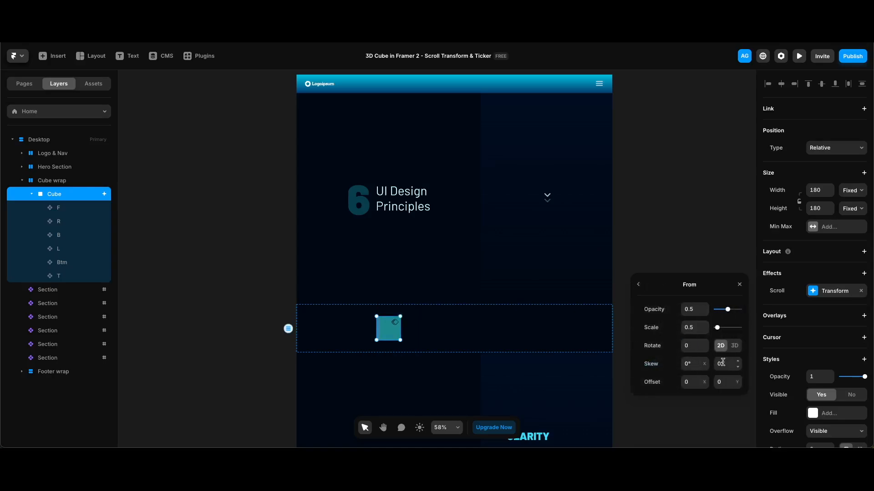
type("1")
key("Tab")
type("1")
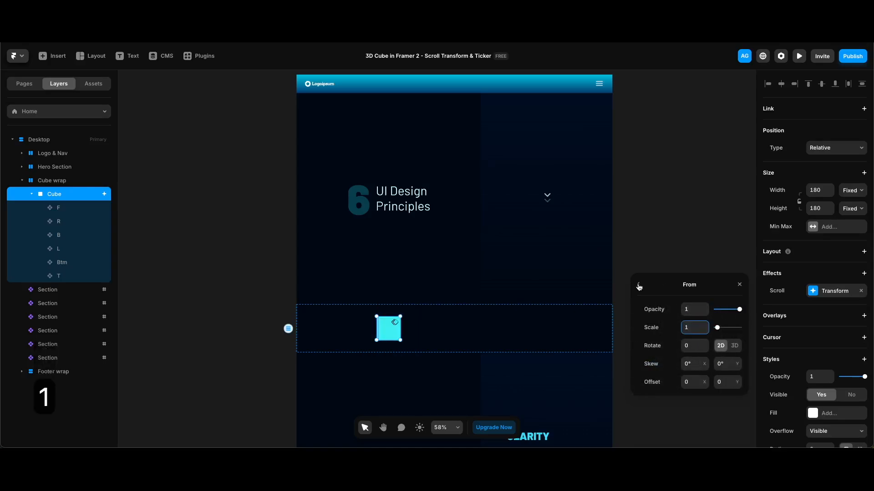
key("Return")
left_click(638, 286)
Give section #2's To effect a 3D rotation of -90 on Y and an X offset of -100.
left_click(710, 384)
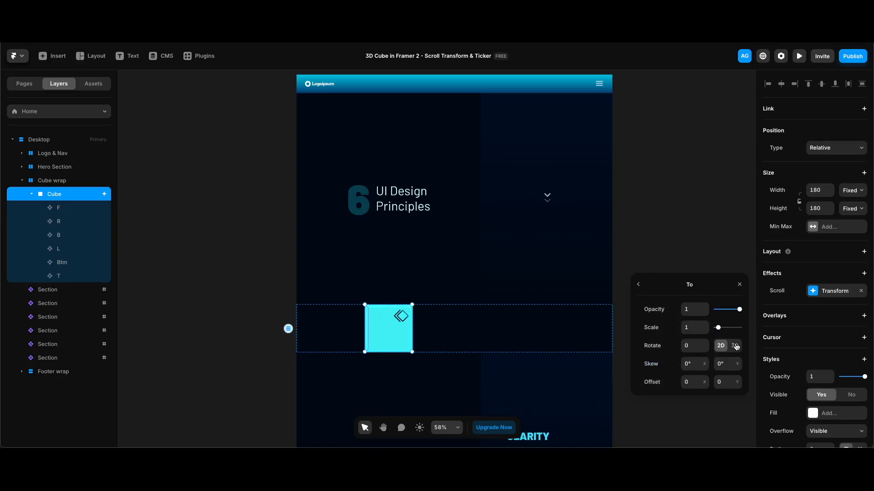
left_click(734, 345)
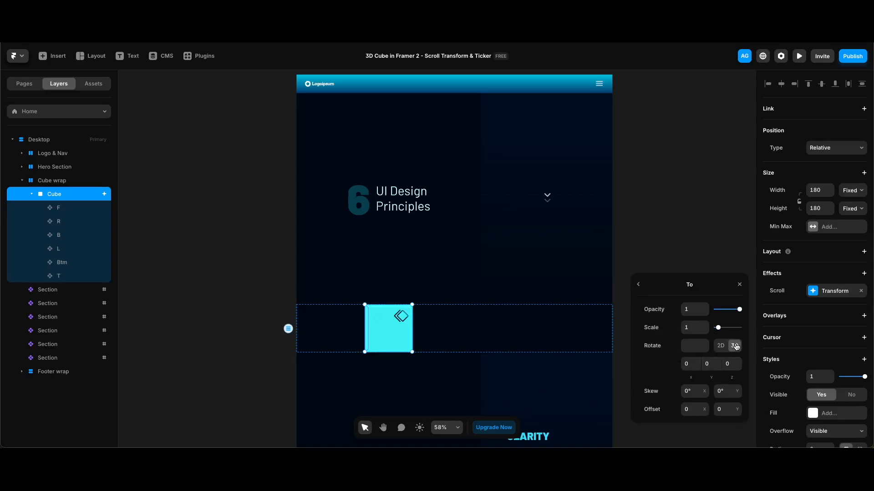
left_click(708, 363)
type("-90")
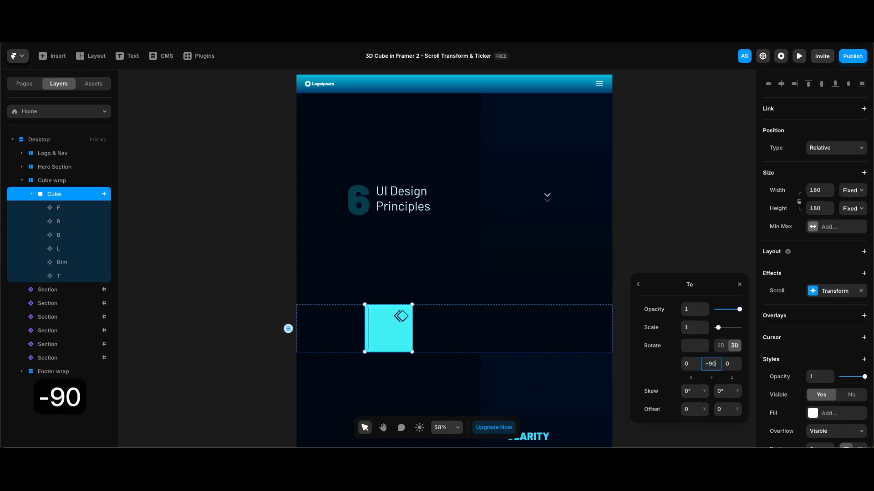
left_click(690, 409)
type("-1")
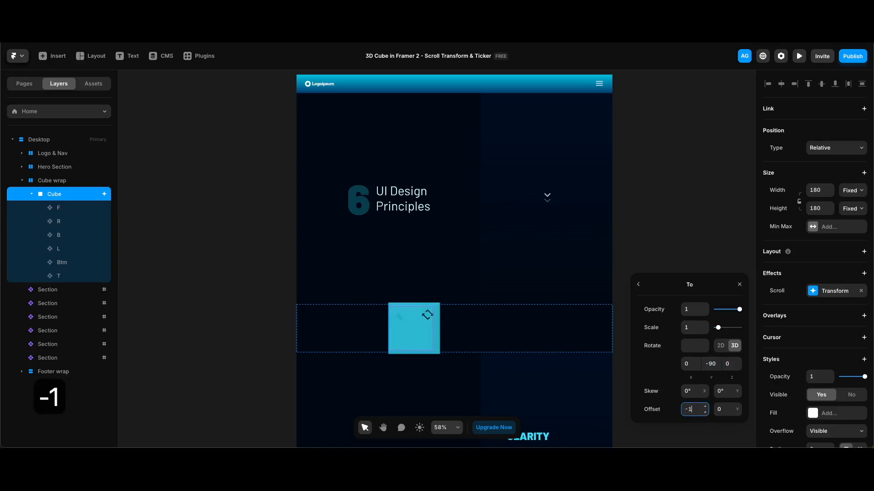
type("00")
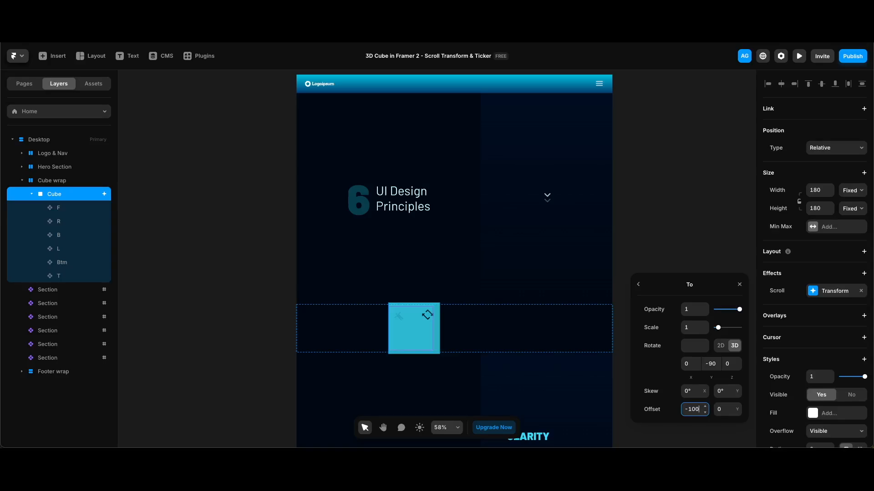
left_click(638, 283)
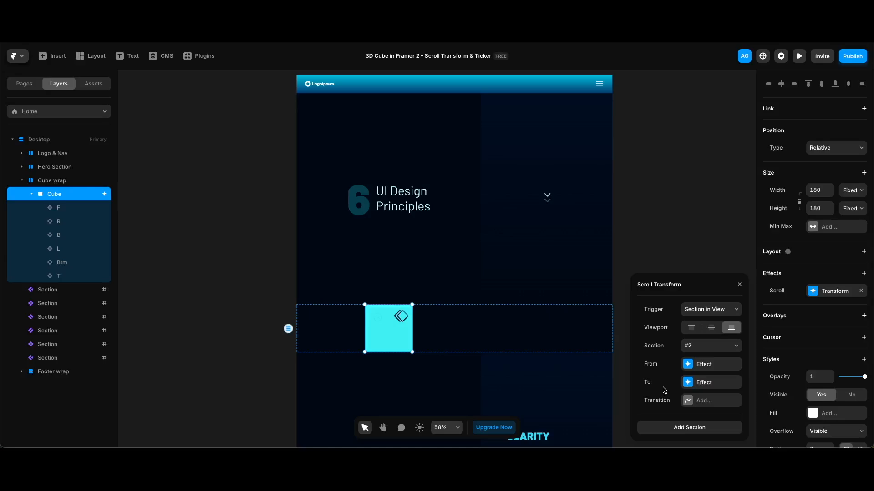
Add a time-based spring transition to the Scroll Transform with its time set to 1.
left_click(710, 402)
left_click(710, 402)
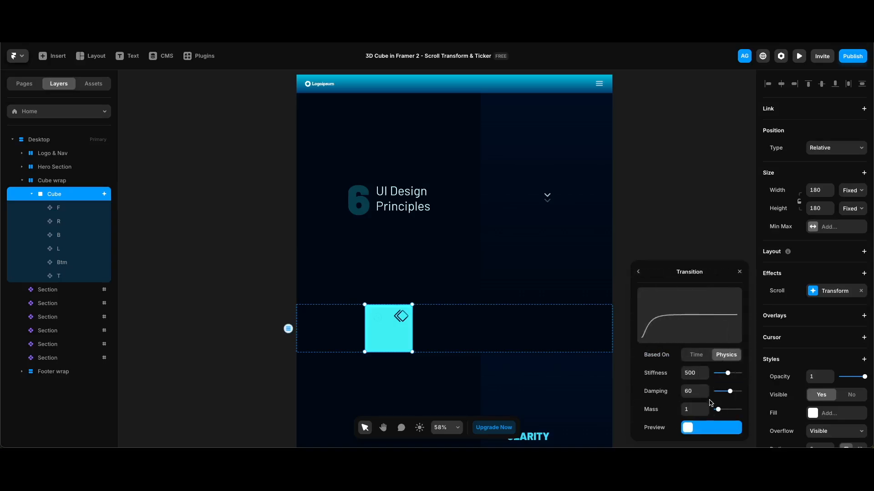
left_click(696, 354)
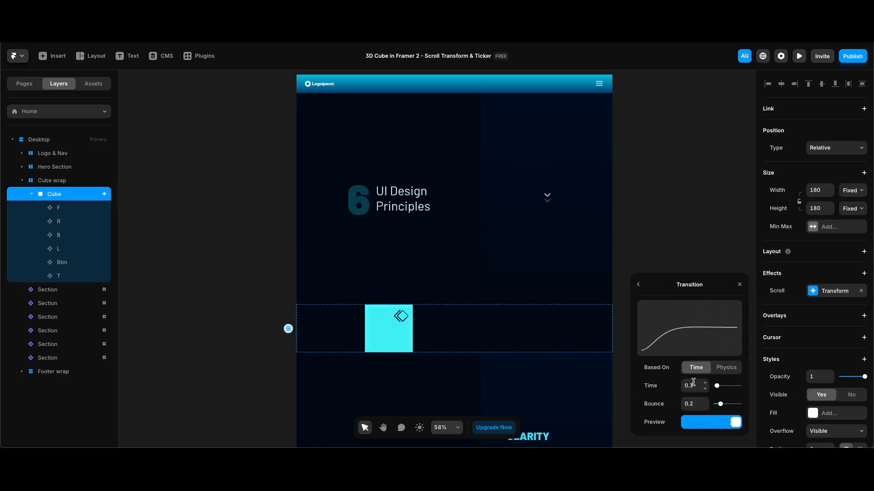
left_click(693, 385)
type("1")
left_click(640, 287)
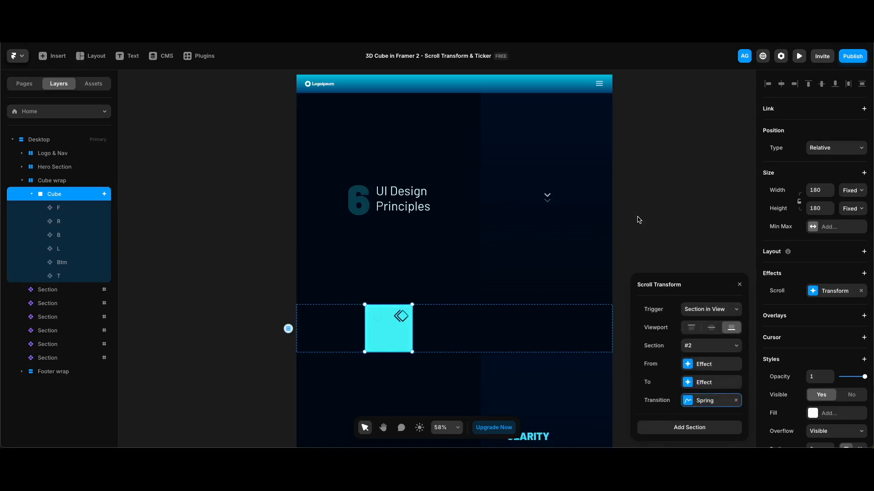
Preview the page and check the cube's rotation between the Clarity and Consistency sections in both scroll directions.
key("super+p")
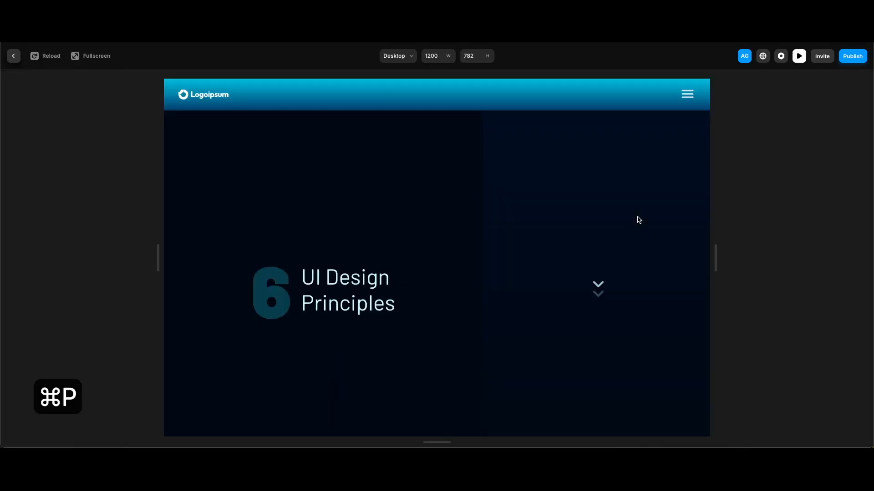
scroll(639, 220, "down", 10)
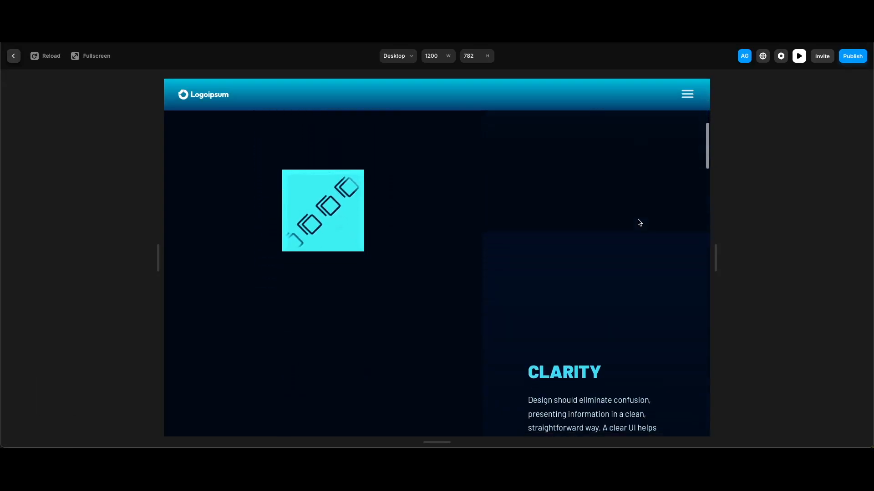
scroll(639, 222, "down", 10)
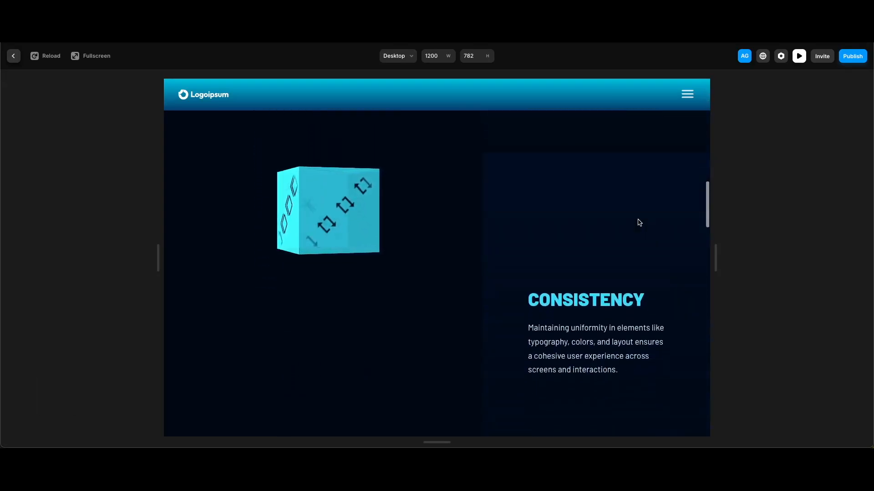
scroll(638, 222, "down", 5)
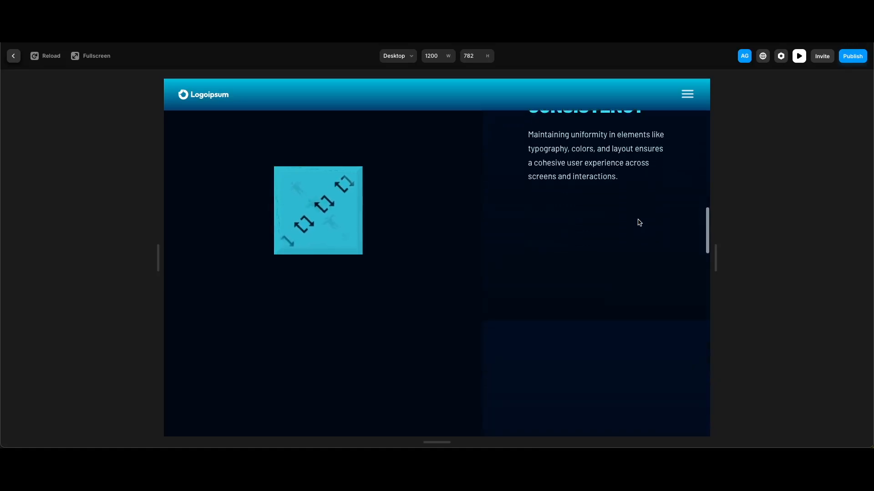
scroll(639, 223, "up", 10)
scroll(639, 222, "up", 10)
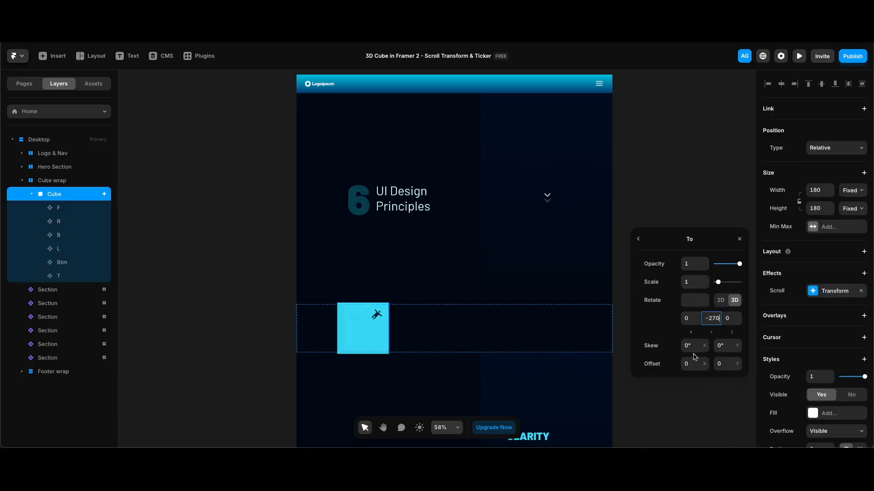
Preview the page again and check the cube's rotation through all six sections down to Hierarchy.
left_click(705, 393)
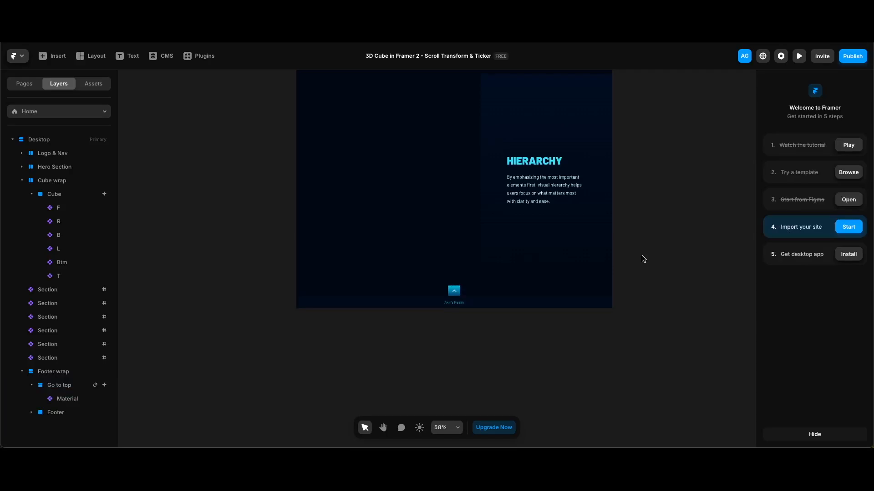
key("super+p")
scroll(642, 257, "down", 10)
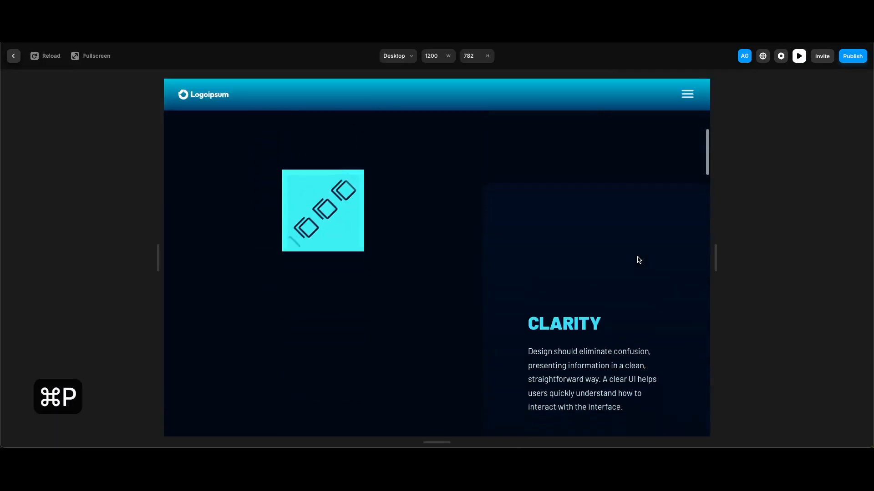
scroll(638, 259, "down", 10)
scroll(639, 260, "down", 10)
scroll(636, 258, "down", 10)
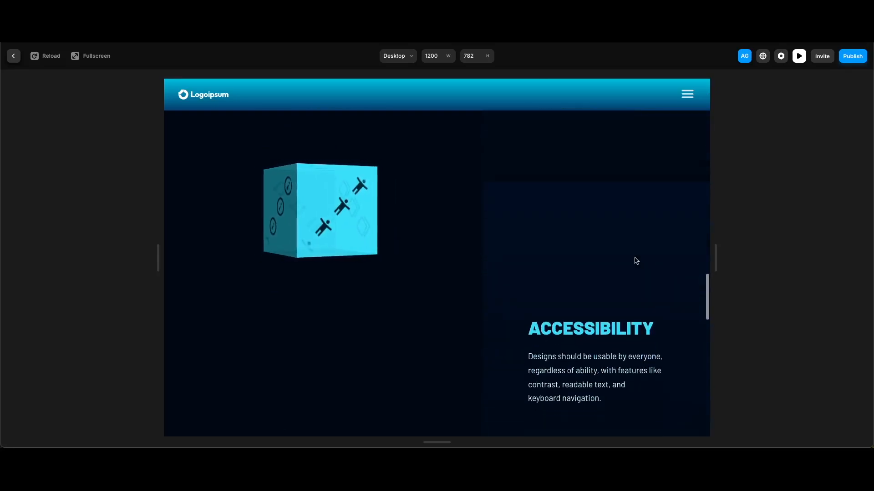
scroll(636, 261, "down", 8)
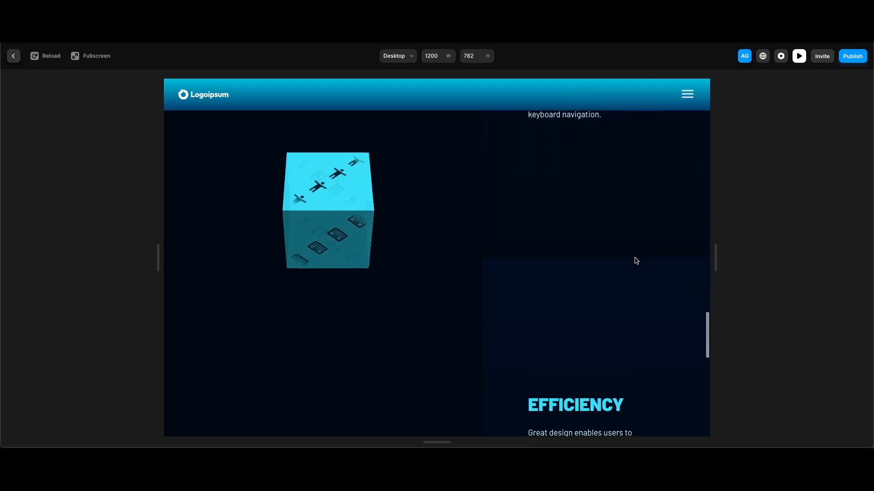
scroll(635, 260, "down", 7)
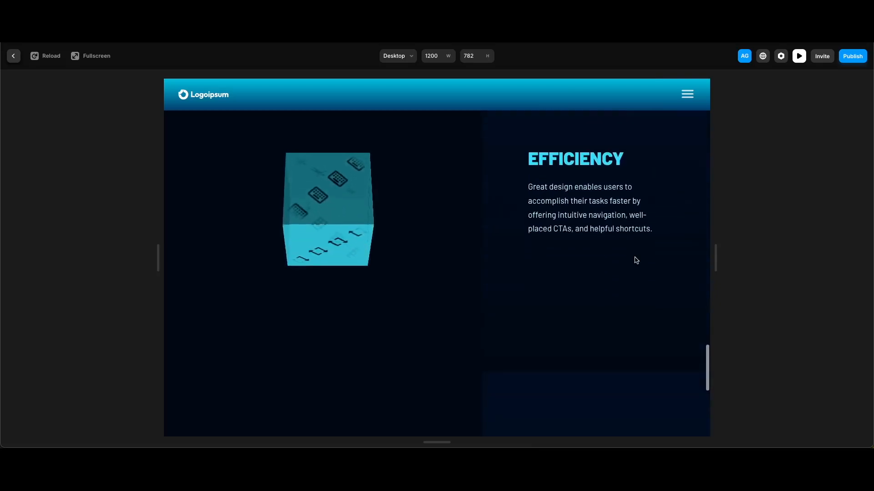
scroll(635, 261, "down", 8)
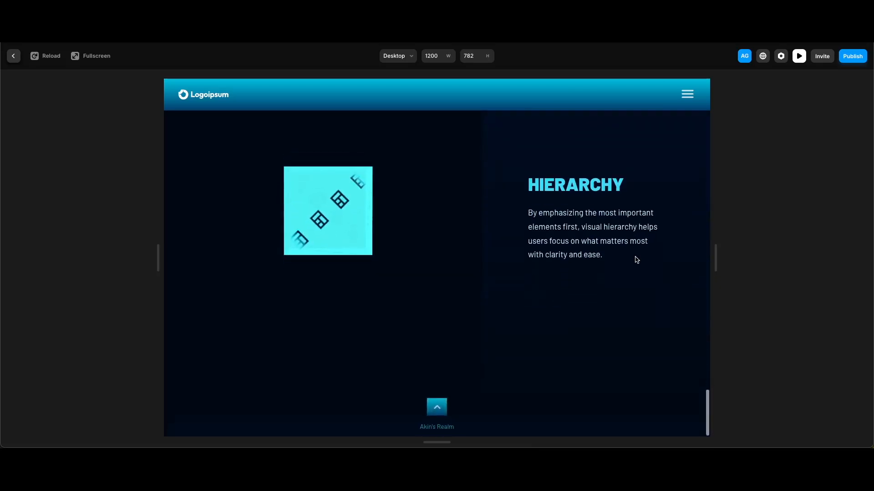
Test the footer's go-to-top link in the preview, and recheck the cube's rotation back down to the Hierarchy section.
left_click(446, 406)
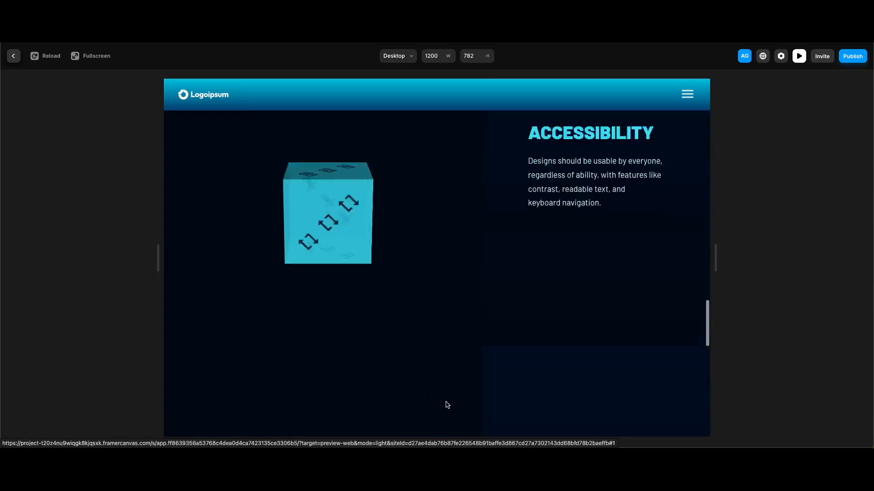
scroll(578, 349, "down", 5)
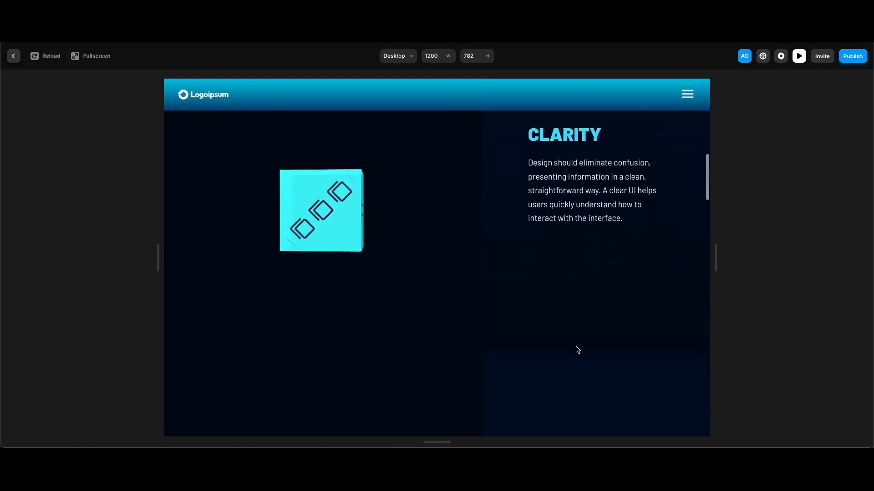
scroll(577, 344, "down", 5)
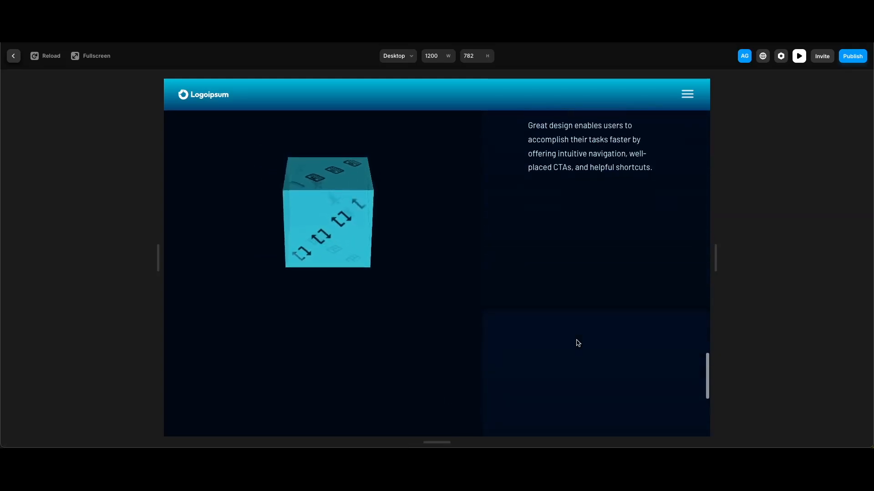
scroll(578, 343, "down", 3)
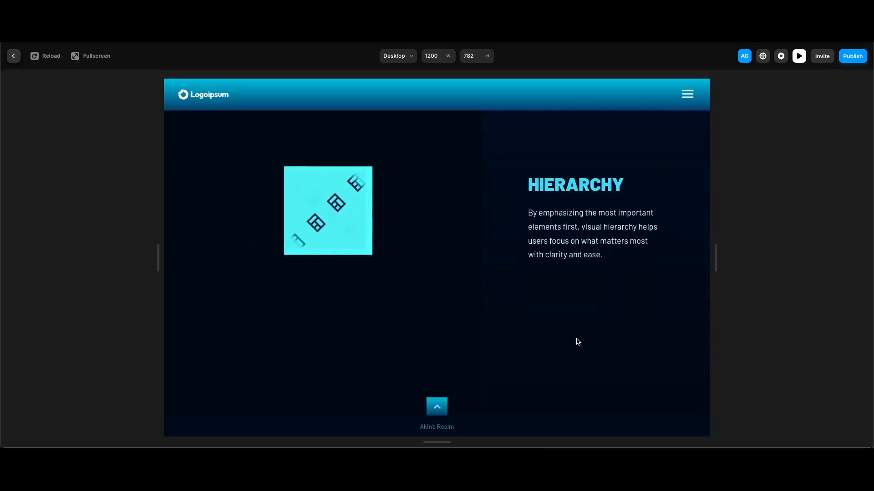